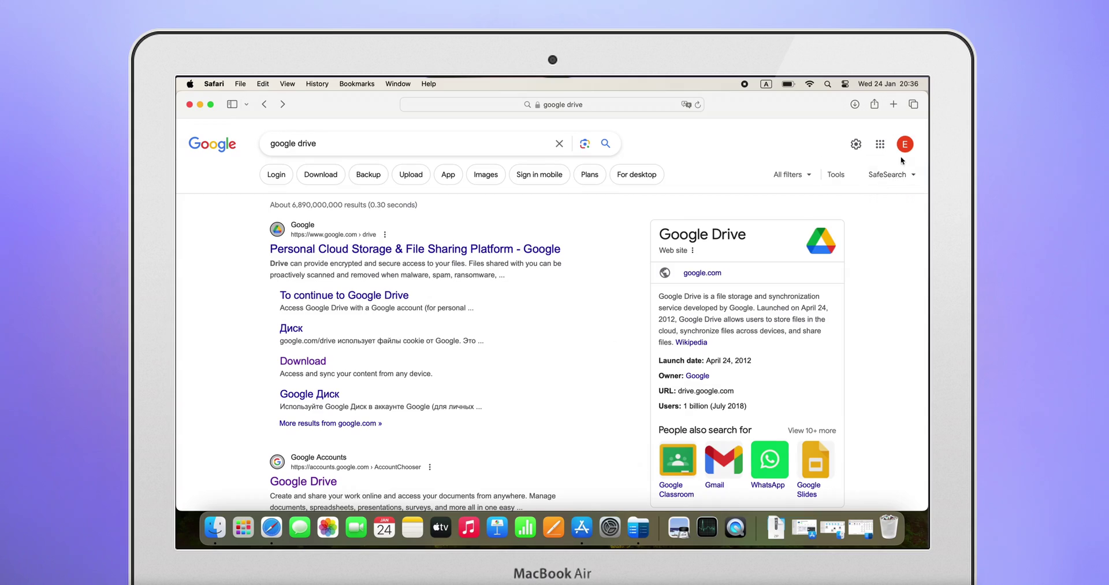
Step: Switch to a different Google account from the avatar menu
click(906, 145)
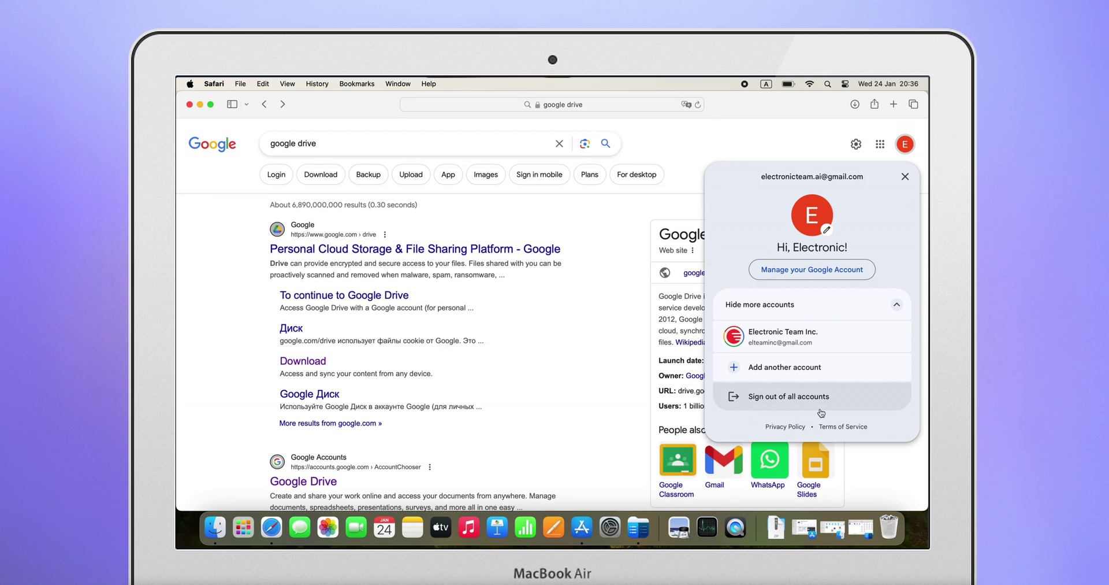
click(805, 350)
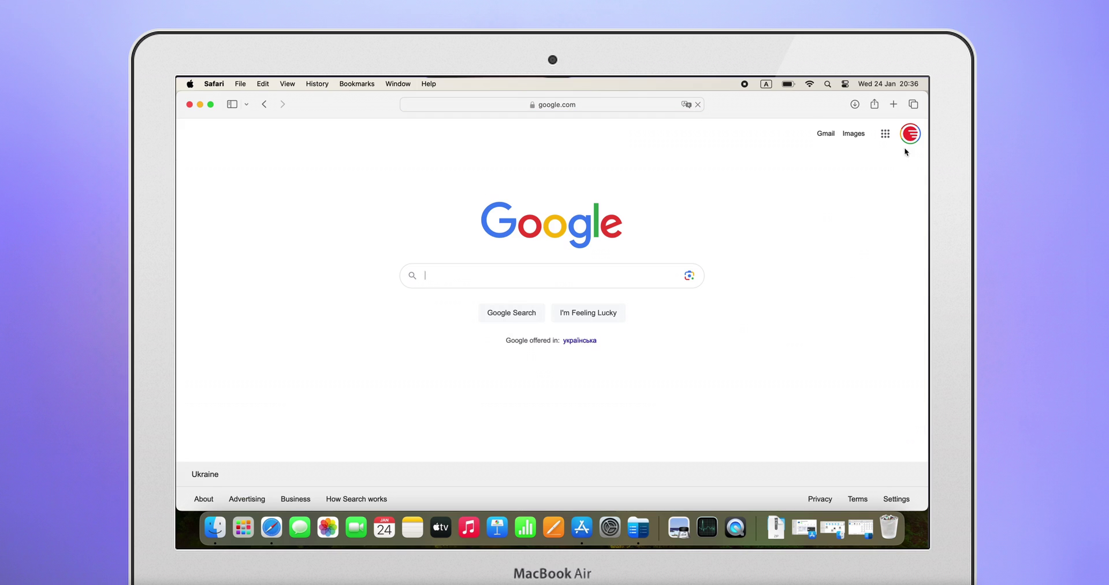
click(911, 137)
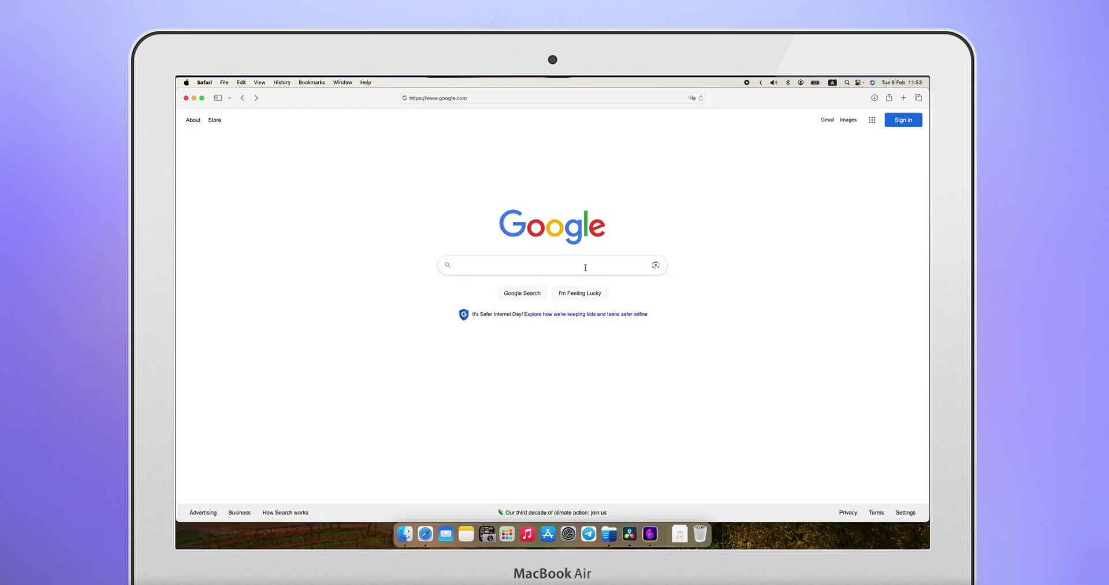
Step: Search Google for 'file manager for mac with google drive' and open the Commander One App Store result
click(586, 267)
text(file manag)
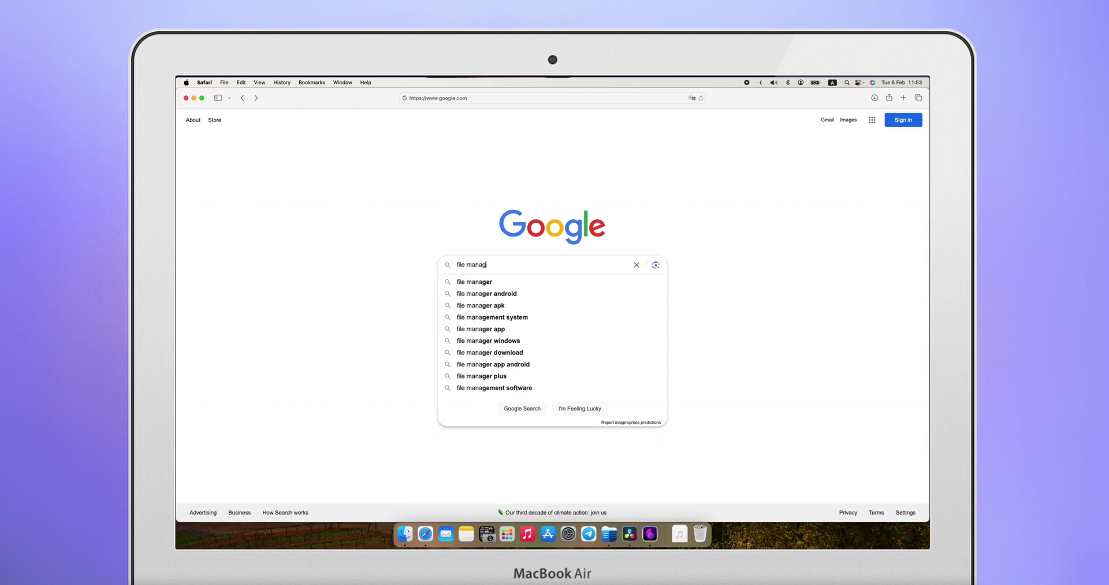
text(er for mac )
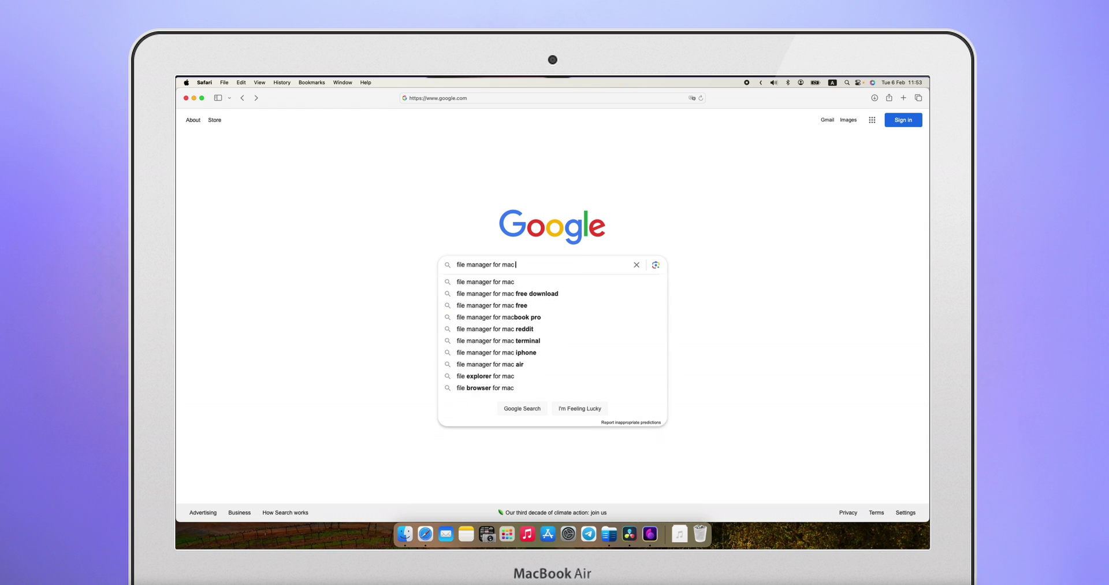
text(with google drive)
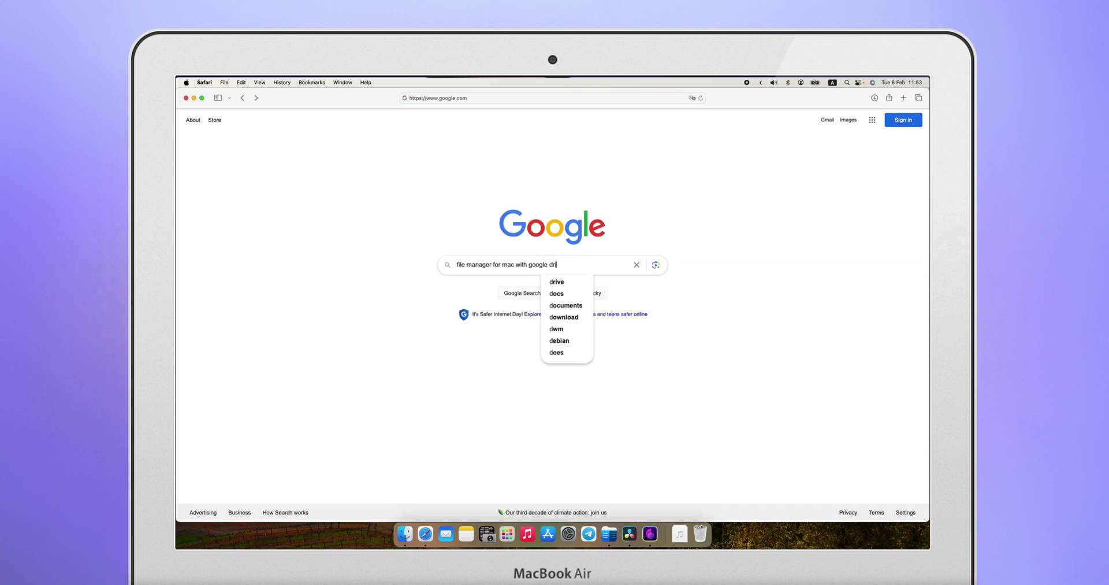
key(Return)
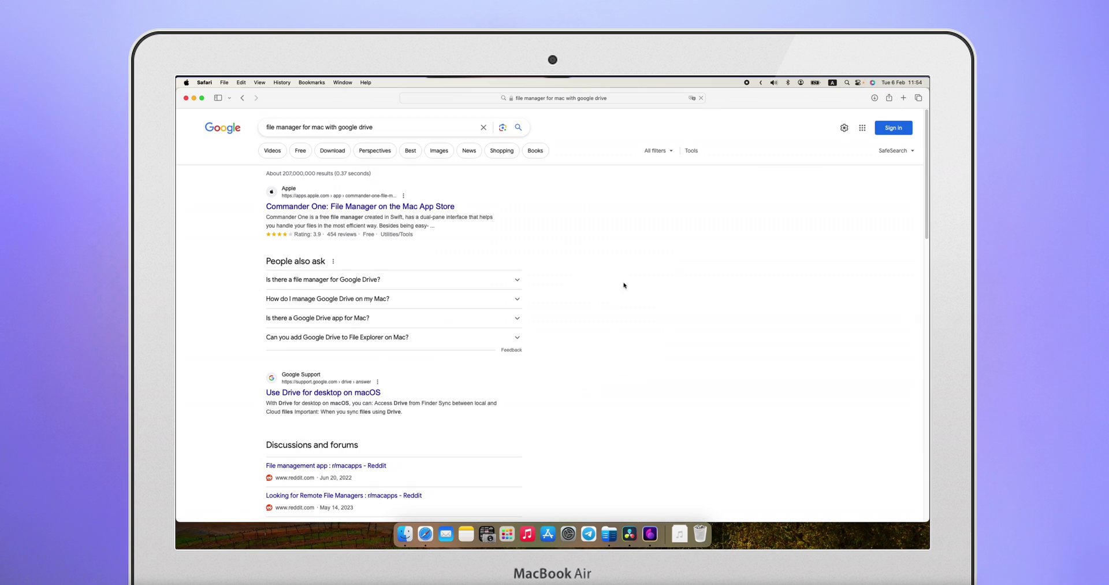
click(415, 211)
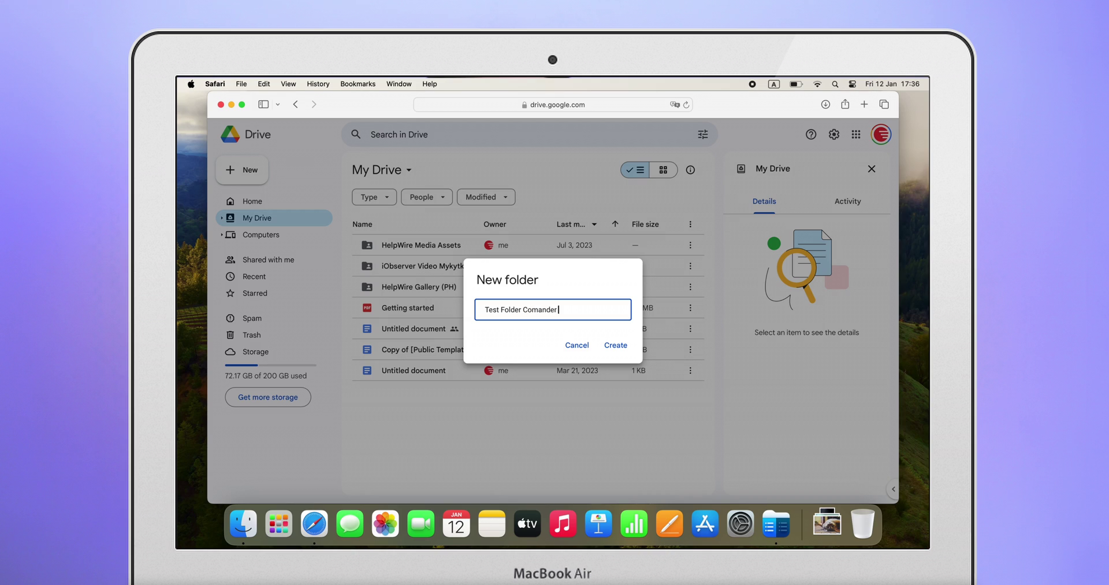
Step: Finish naming the new Drive folder 'Test Folder Comander One', create it and open it
text(One)
key(Return)
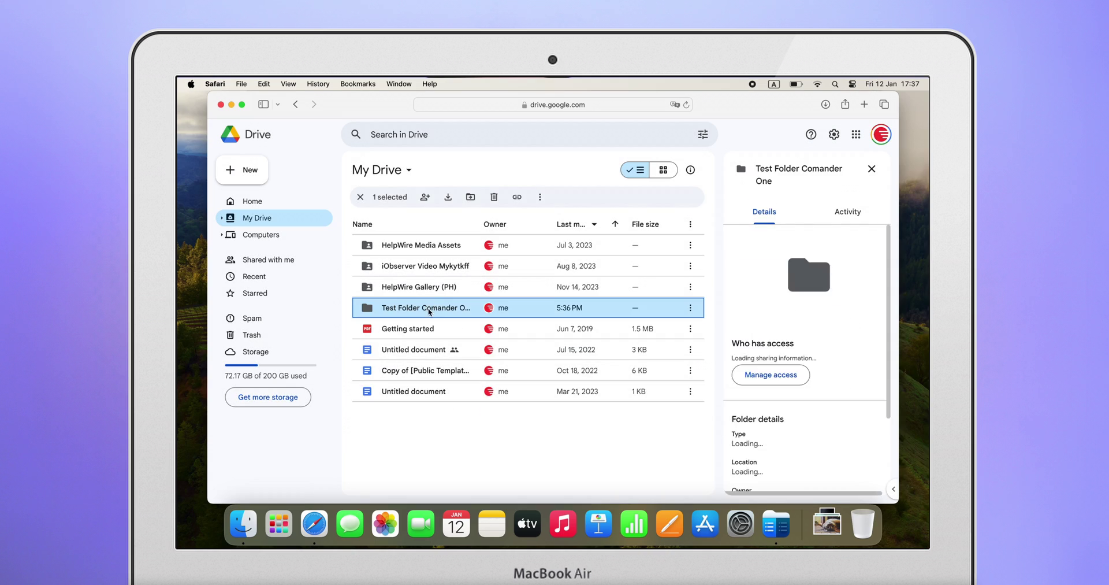
double_click(429, 311)
Step: Drag the 16 downloaded cat photos and Cats.zip from Finder's Downloads into the Drive folder
click(244, 523)
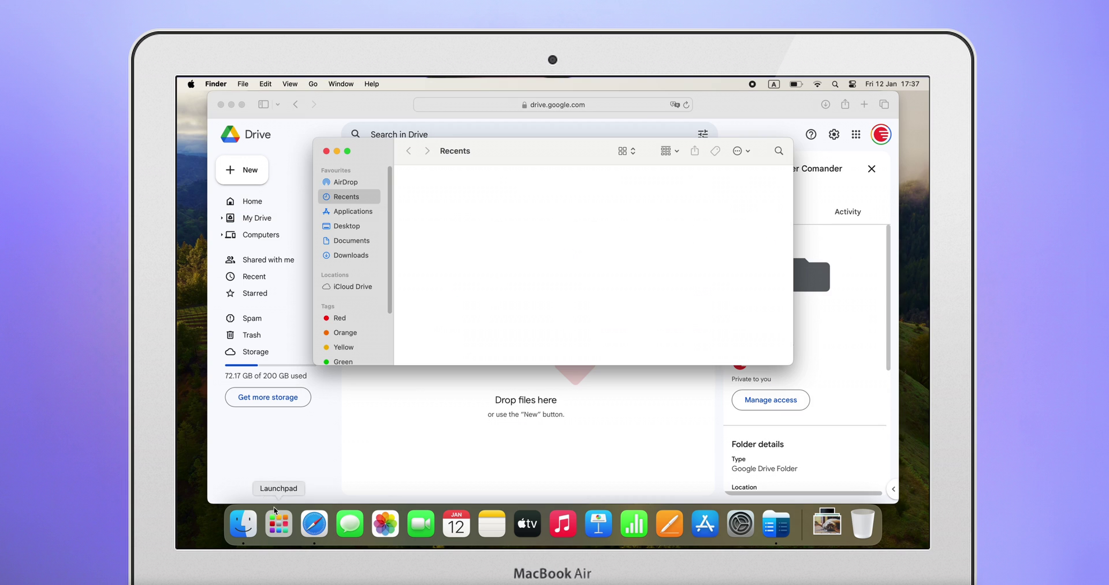
click(351, 254)
drag(491, 151, 628, 137)
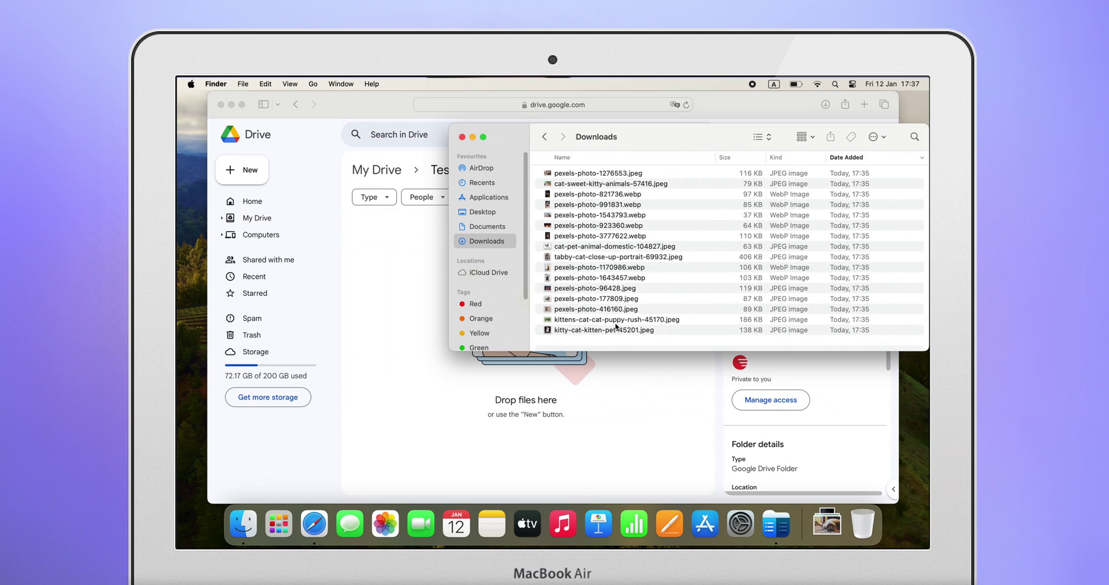
drag(617, 327, 403, 299)
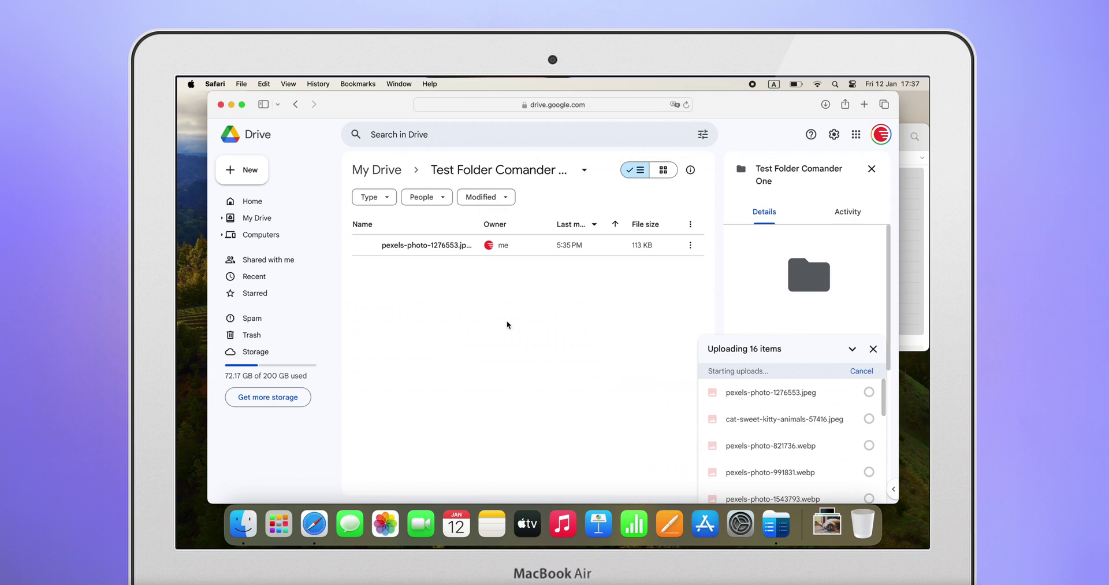
click(507, 324)
click(547, 417)
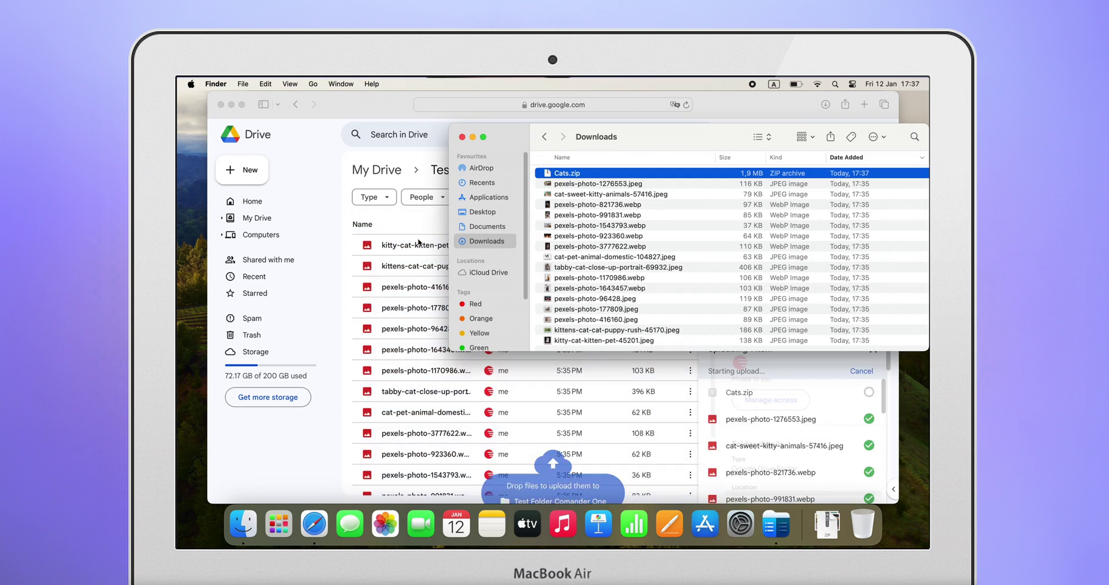
click(424, 228)
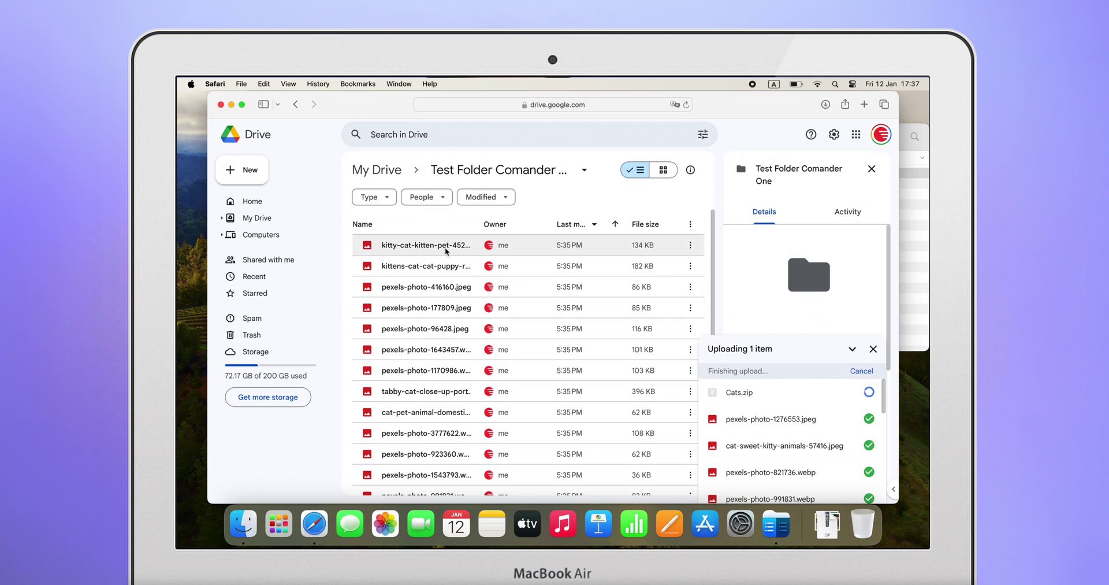
click(873, 363)
scroll(658, 350, down, 3)
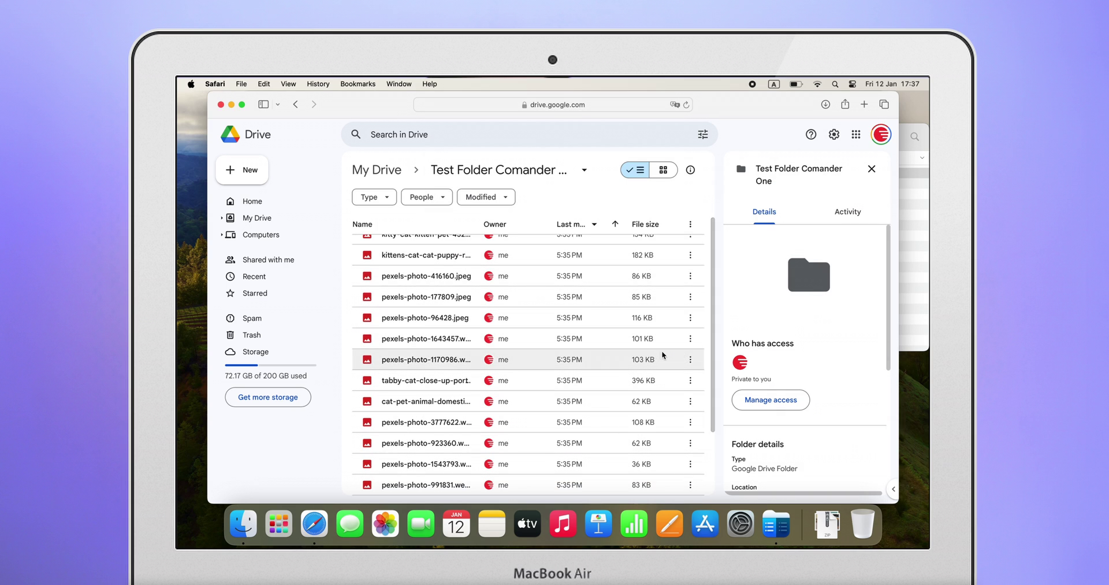
Step: Preview Cats.zip in Drive and scroll through its 17-item contents list
double_click(396, 485)
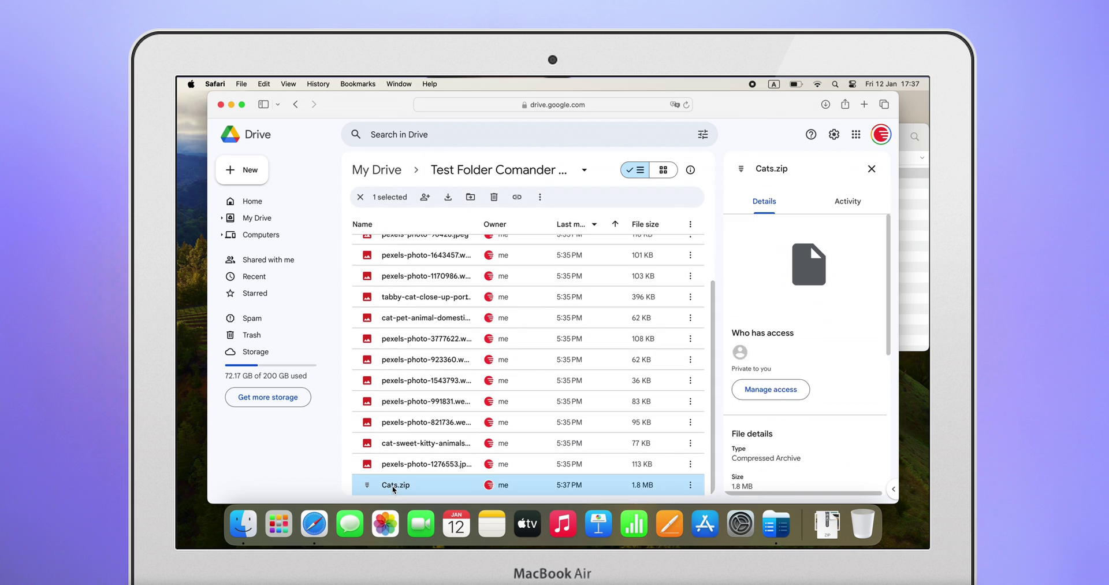
scroll(429, 388, down, 3)
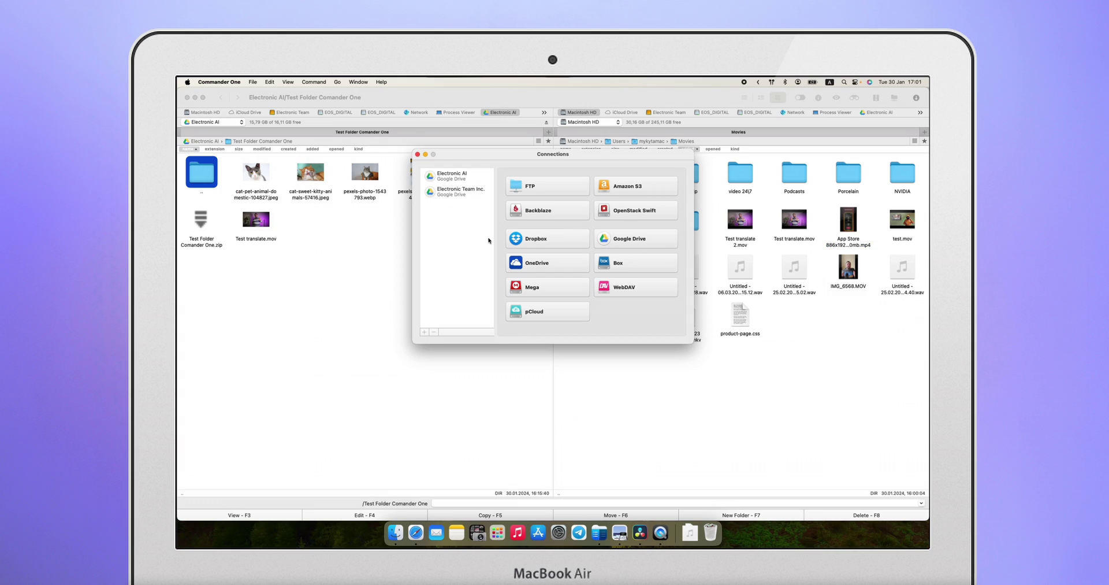
Step: Close Connections, open Test Folder Comander One.zip and view the cat-pet-animal-domestic image with F3
click(549, 263)
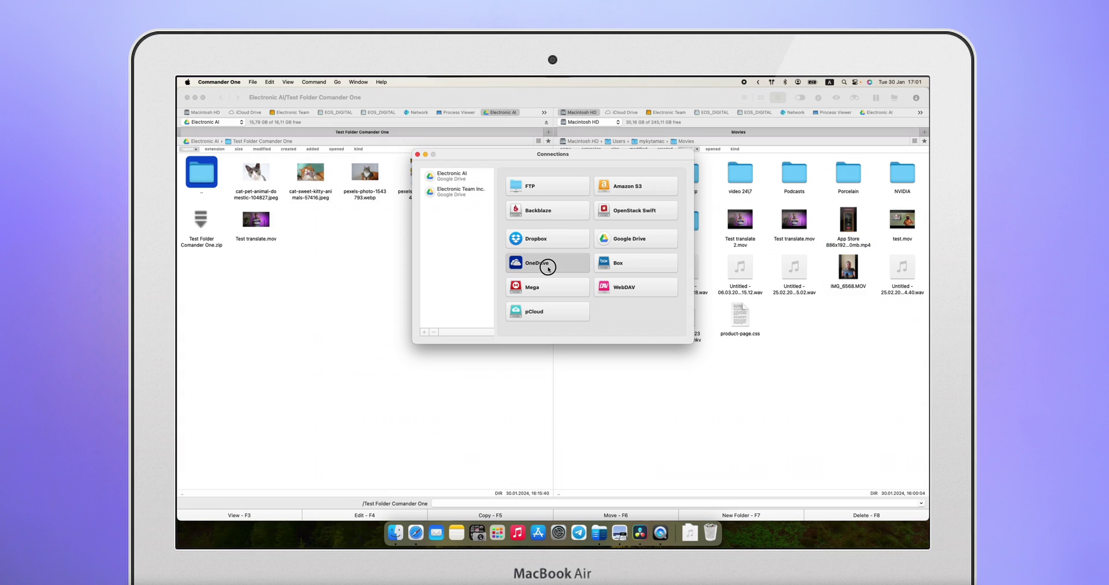
click(418, 154)
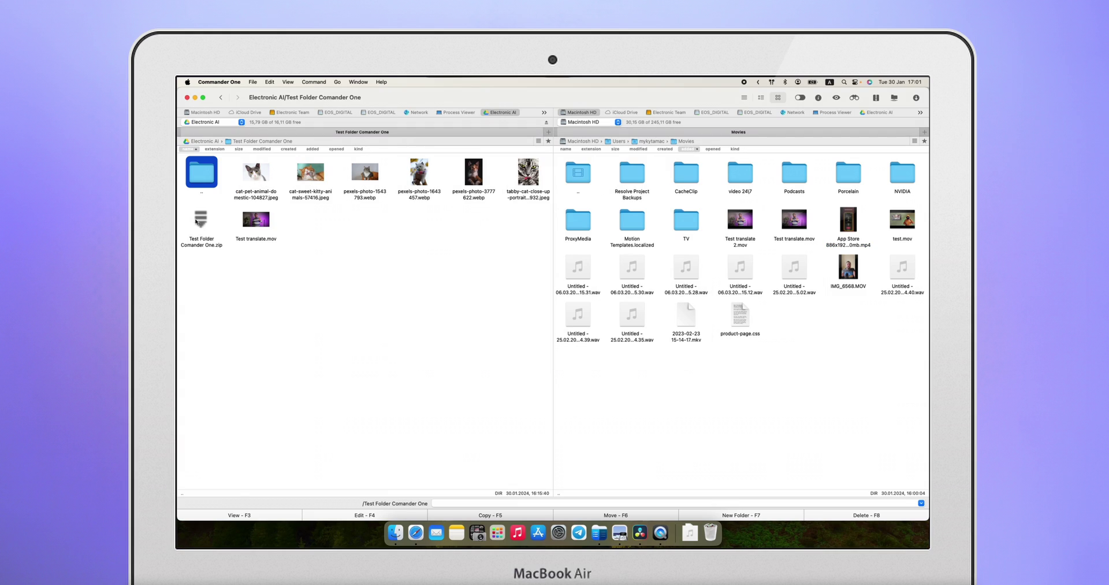
click(198, 219)
double_click(201, 220)
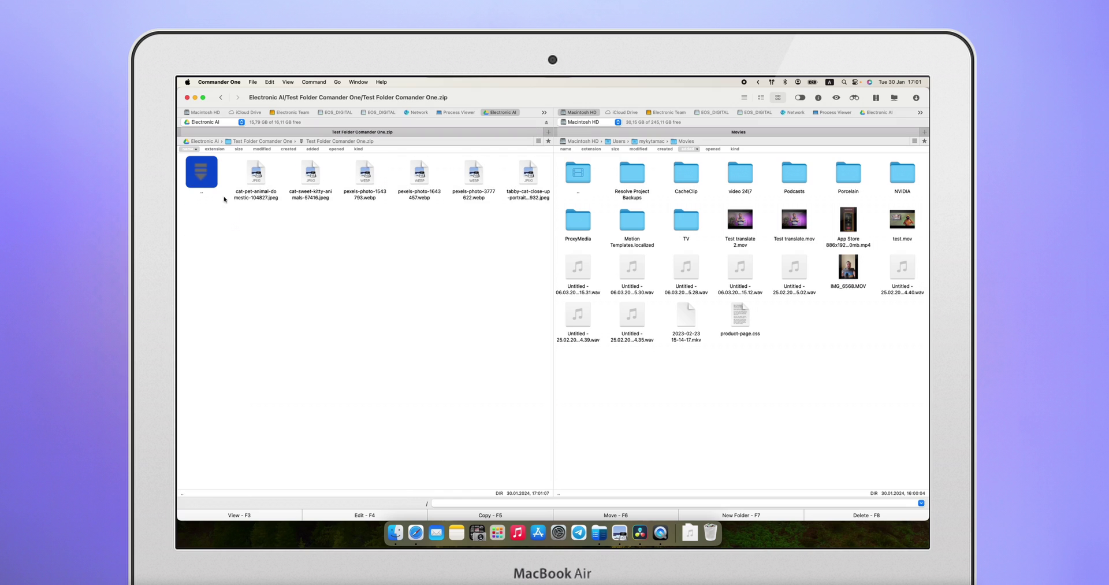
click(258, 173)
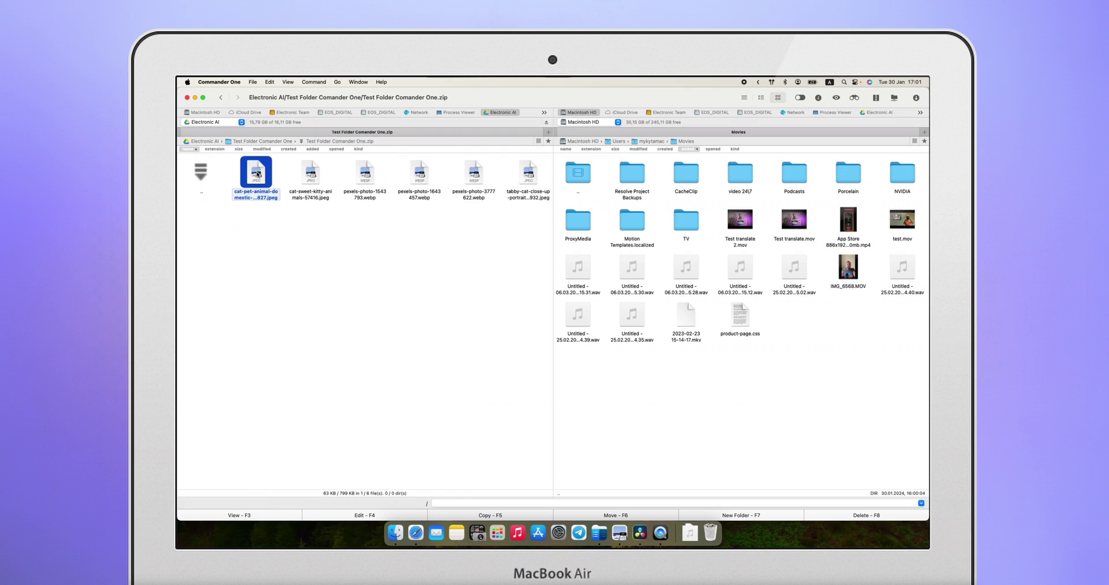
click(240, 513)
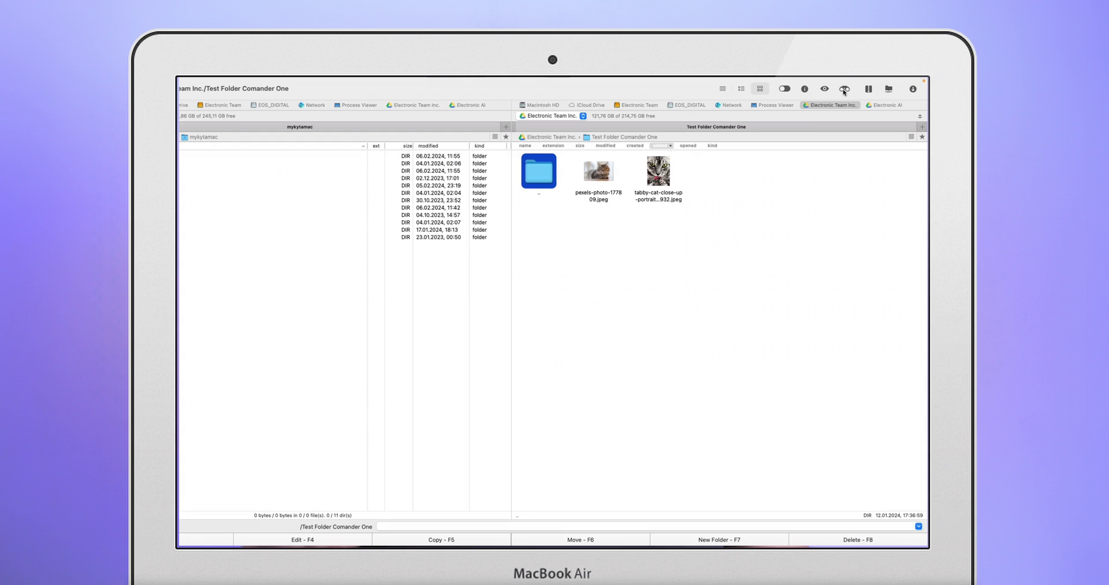
Step: Try connecting a Google Drive account, then cancel the Google sign-in request
click(844, 90)
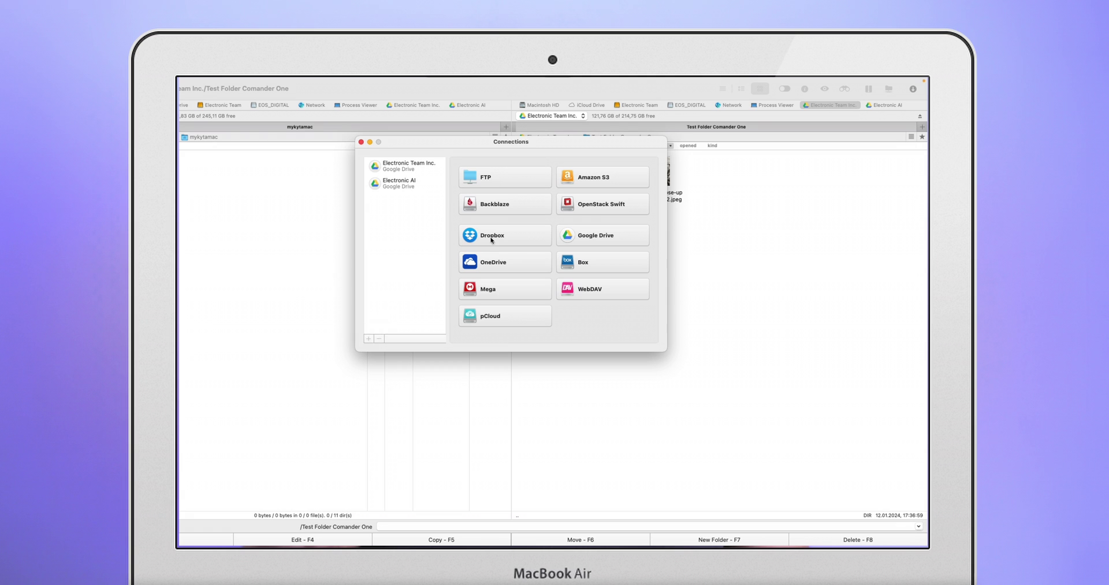
click(579, 237)
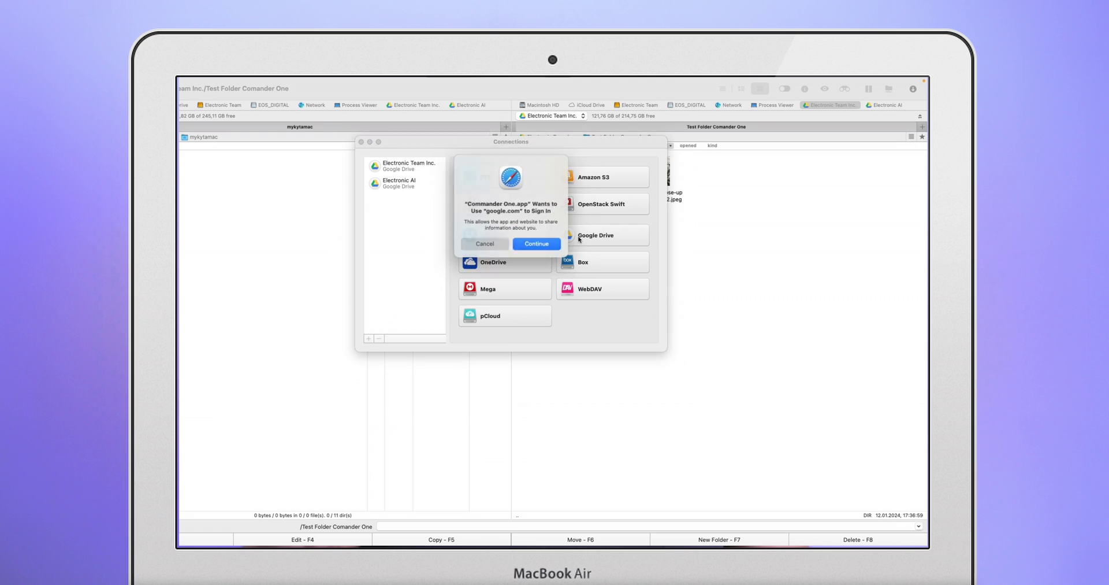
click(485, 246)
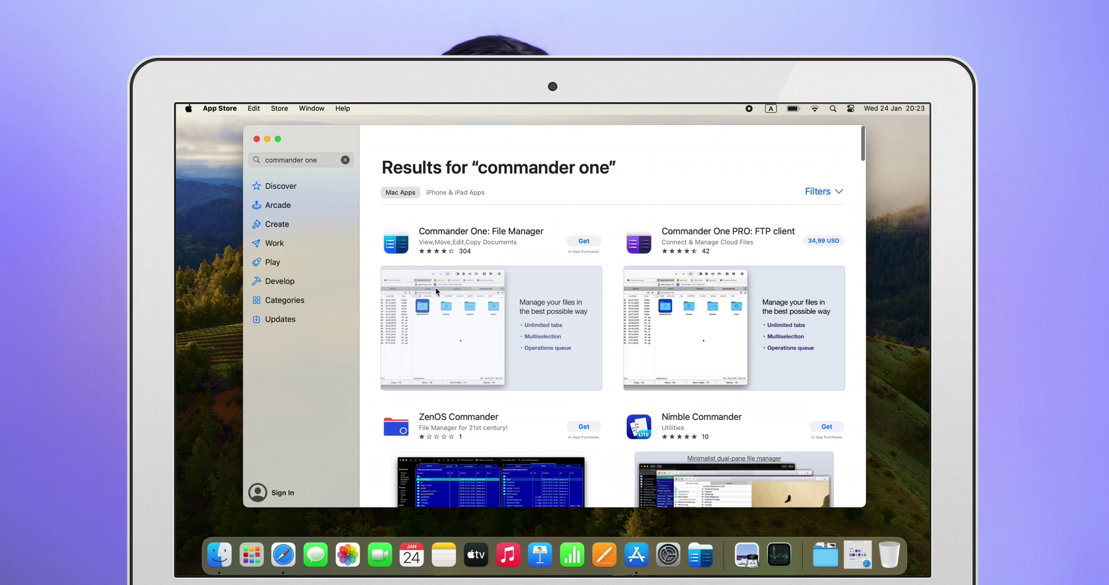
Step: Search Google for 'commander one', open a Commander One result and return to the app
click(404, 243)
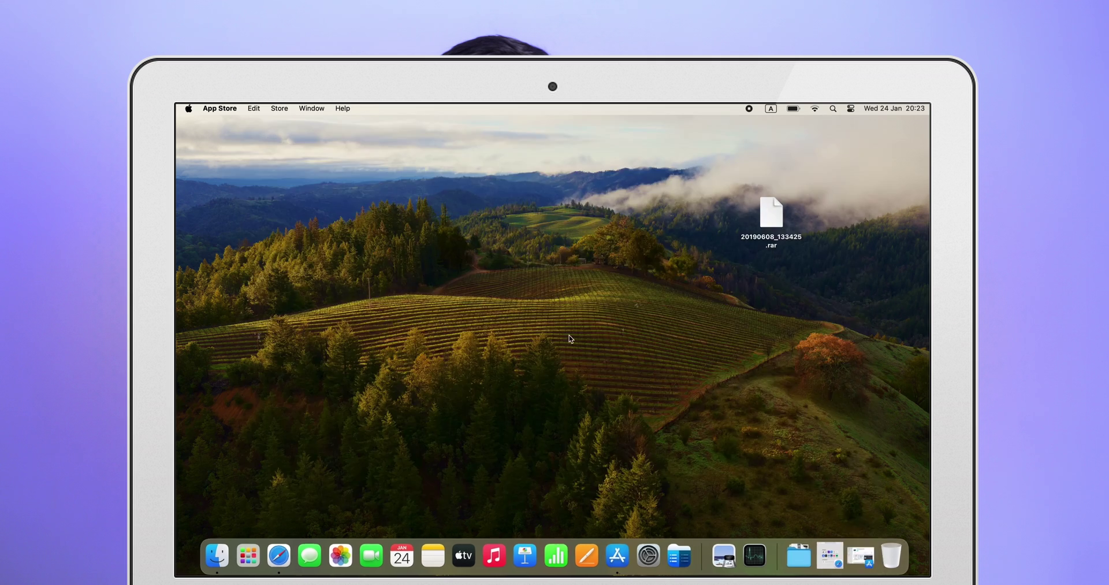
text(commander one)
key(Return)
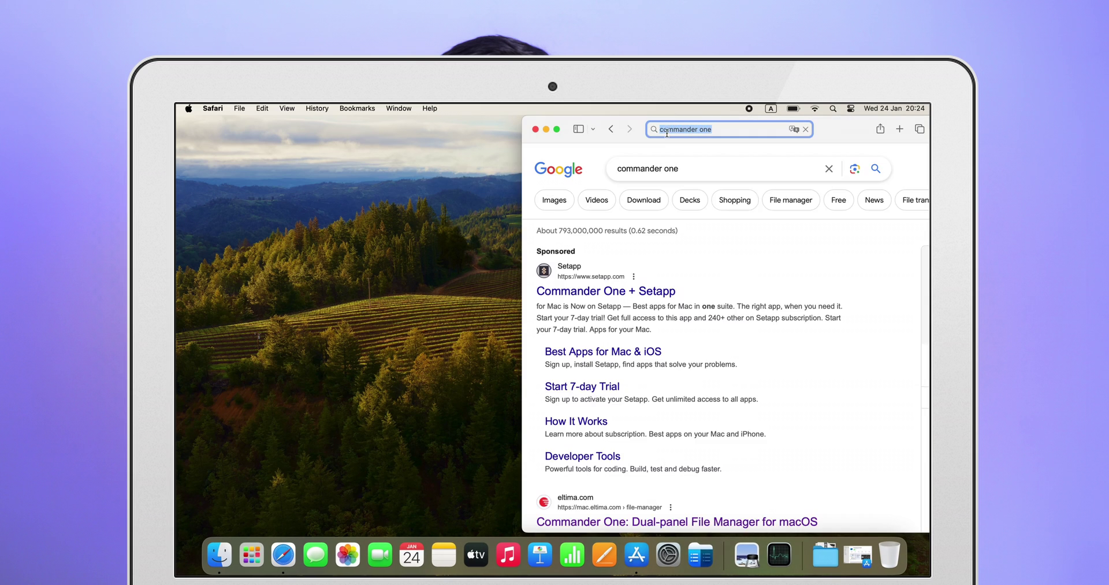
scroll(581, 356, down, 5)
click(581, 356)
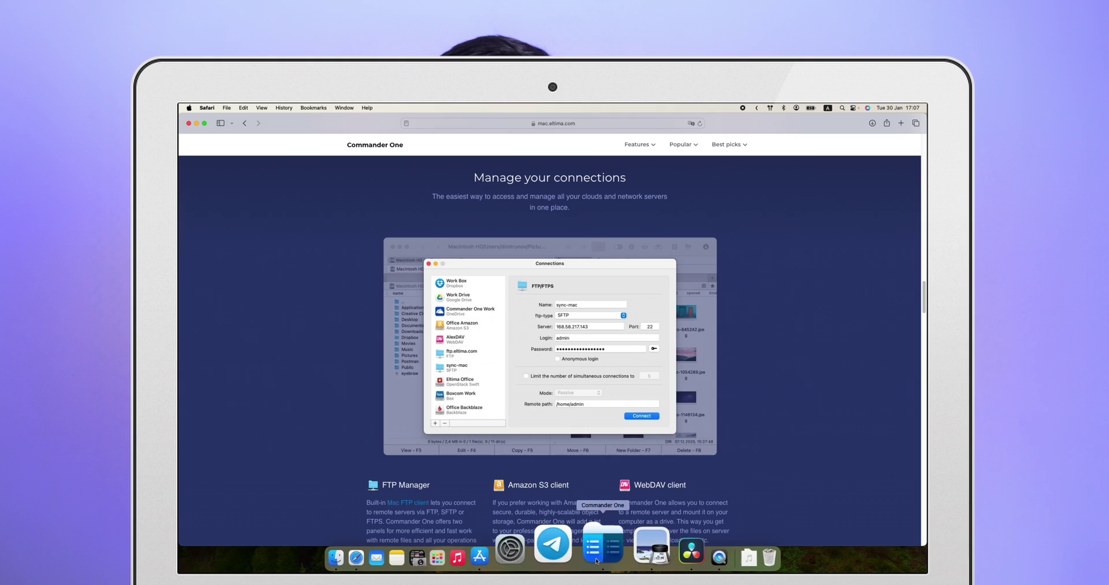
click(597, 558)
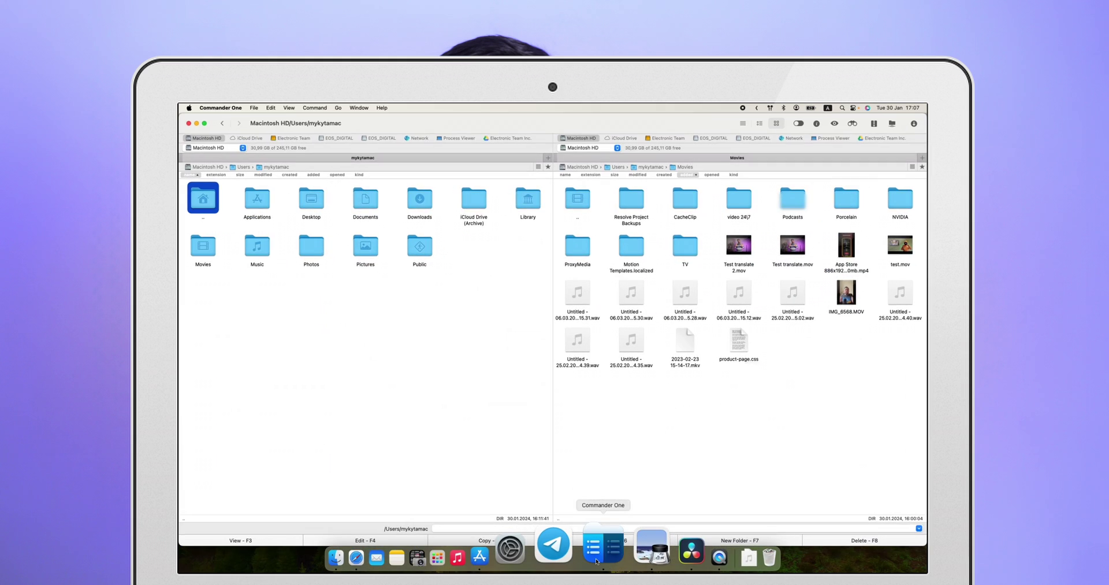
Step: Open the connections list and start adding a Google Drive account
click(893, 127)
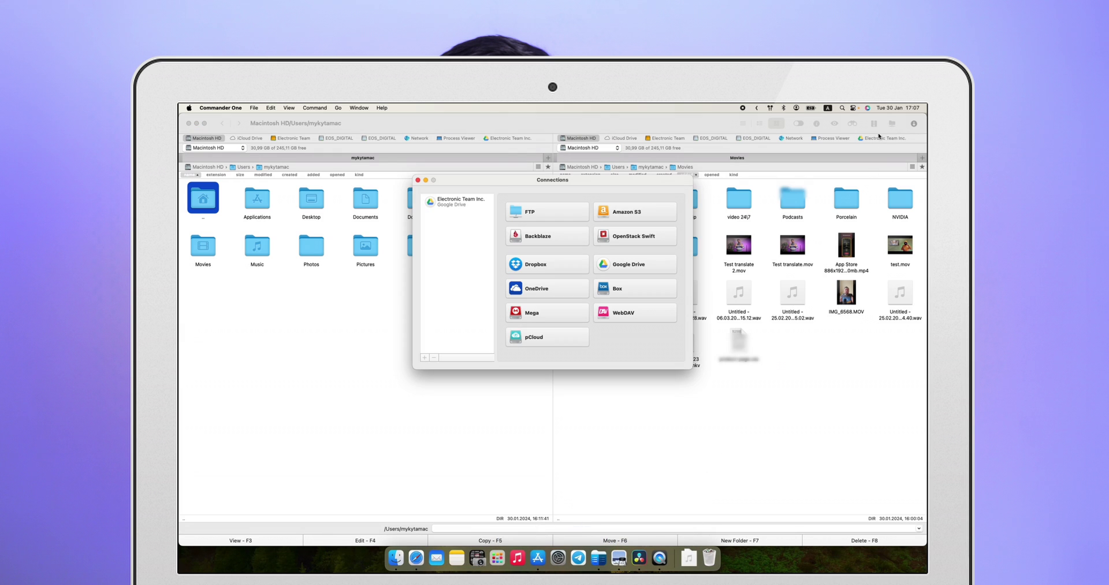
click(653, 263)
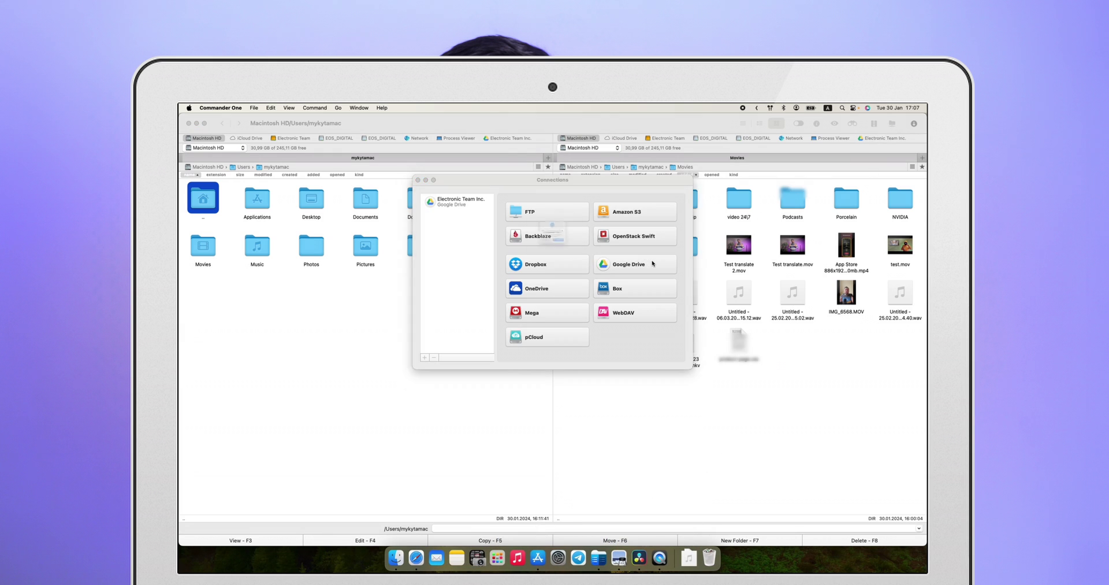
click(575, 266)
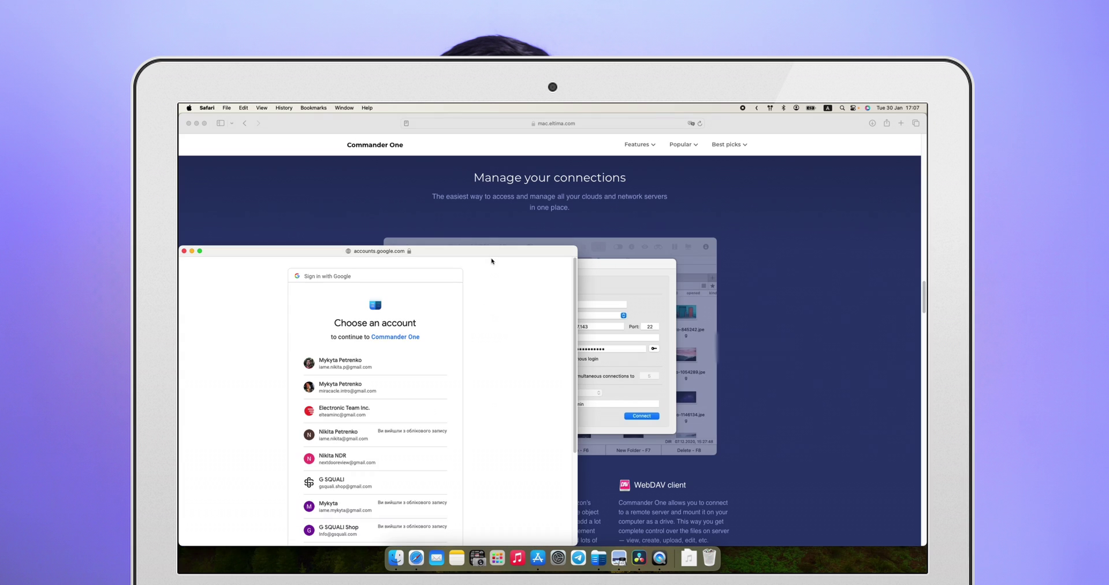
Step: Pick the Electronic AI account in the sign-in popup, then Continue and Allow Drive access
drag(490, 254, 647, 167)
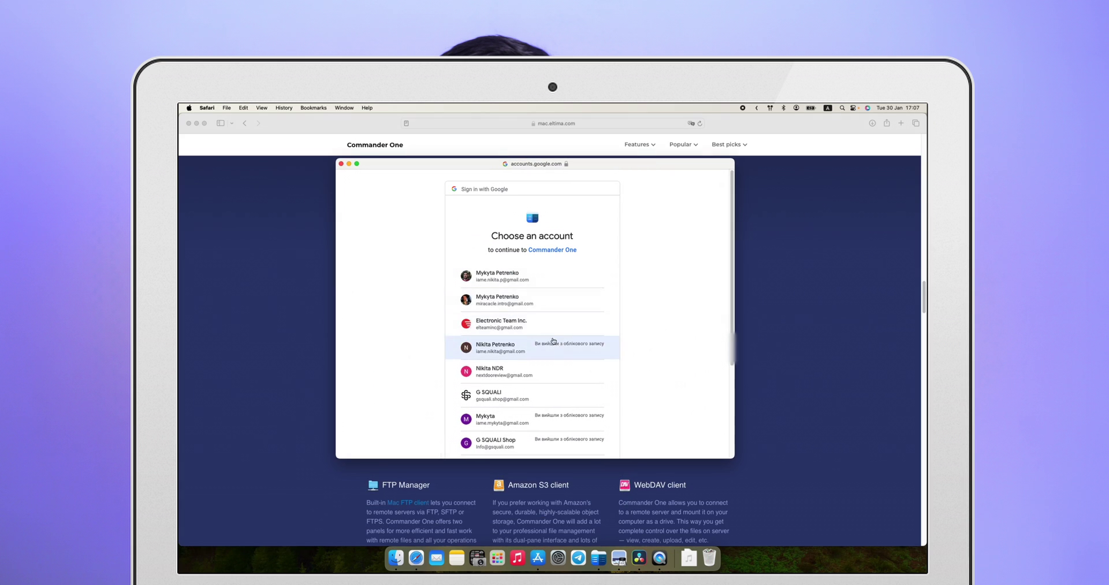
scroll(554, 341, down, 5)
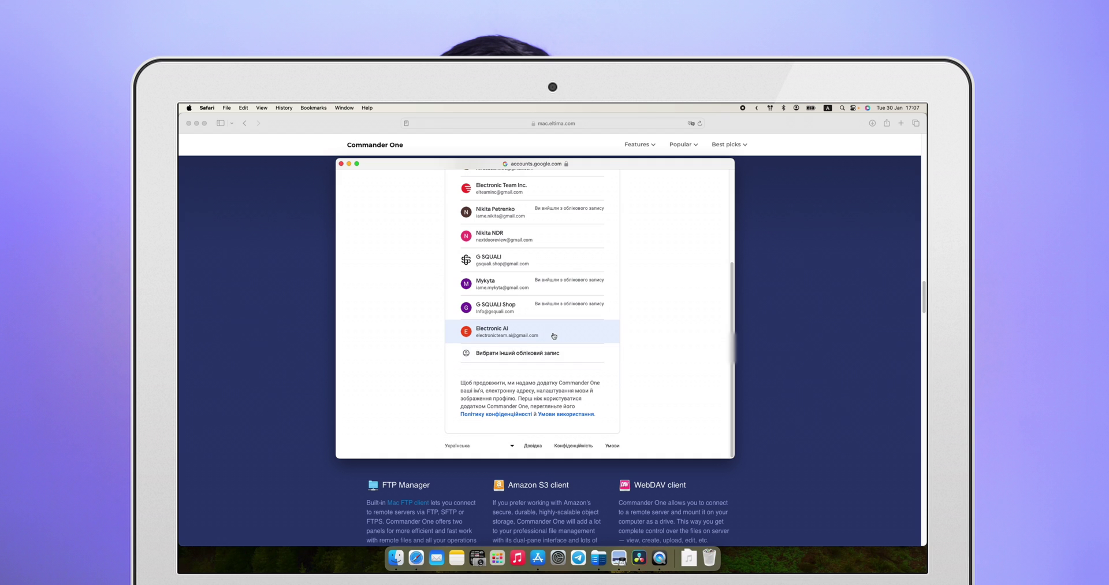
click(553, 336)
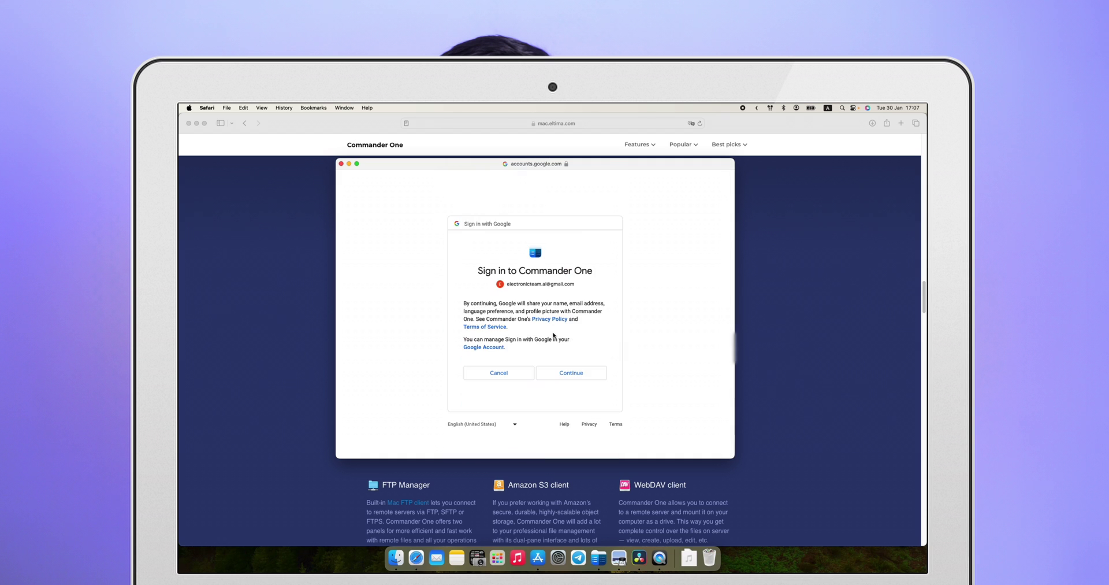
click(580, 372)
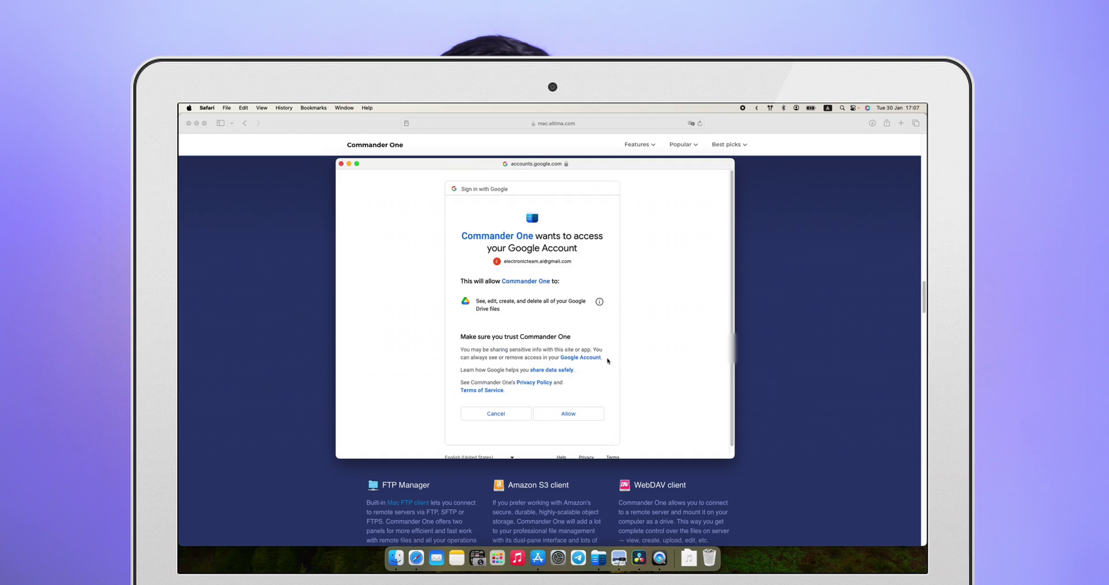
click(569, 413)
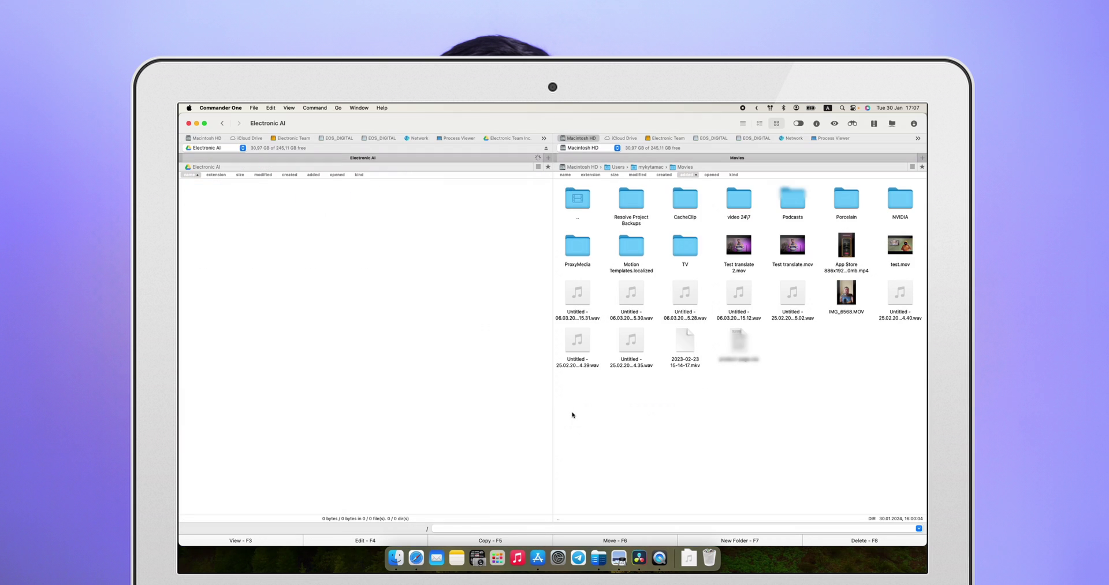
Step: Open Test Folder Comander One on the Electronic AI drive and switch to the local Movies panel
click(429, 257)
double_click(257, 200)
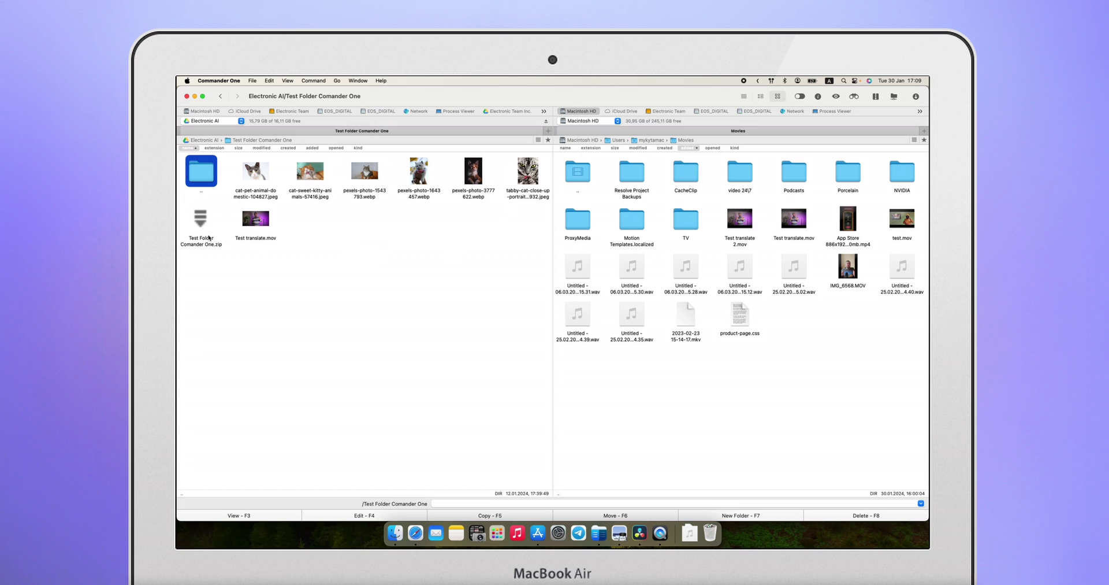
click(211, 121)
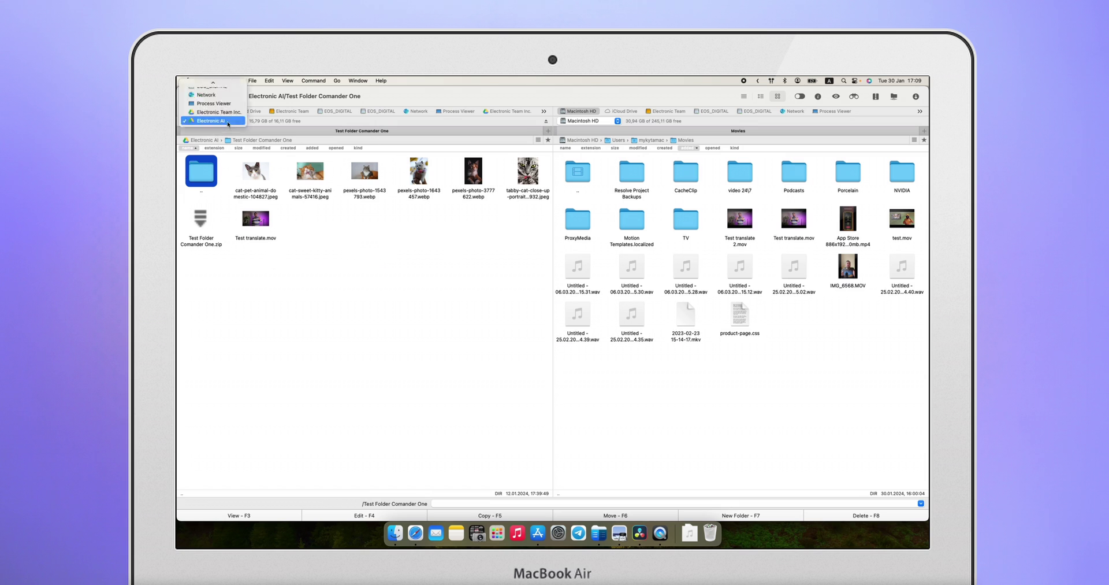
click(209, 123)
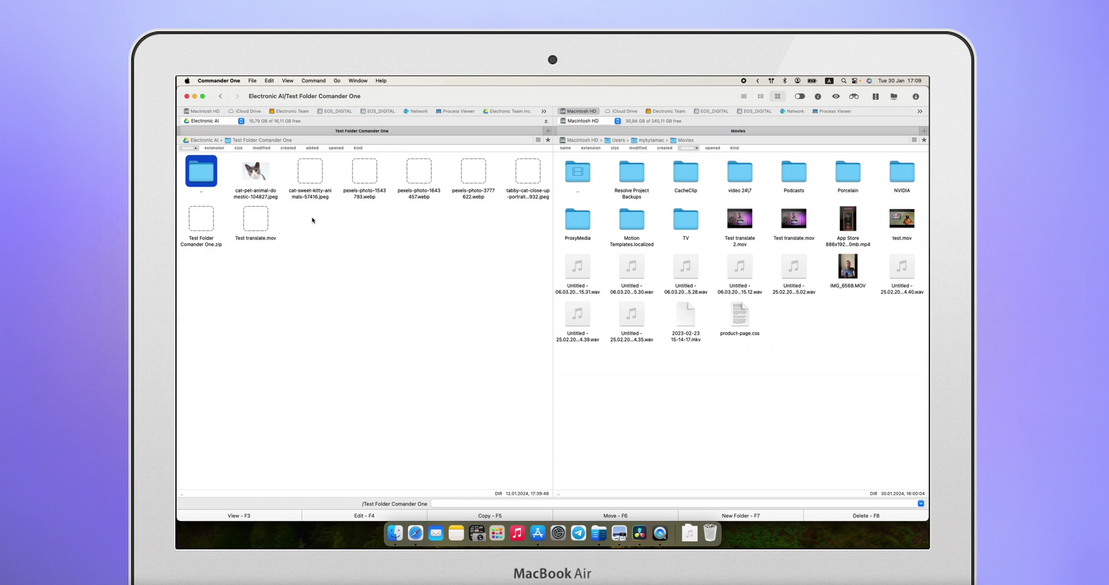
click(686, 141)
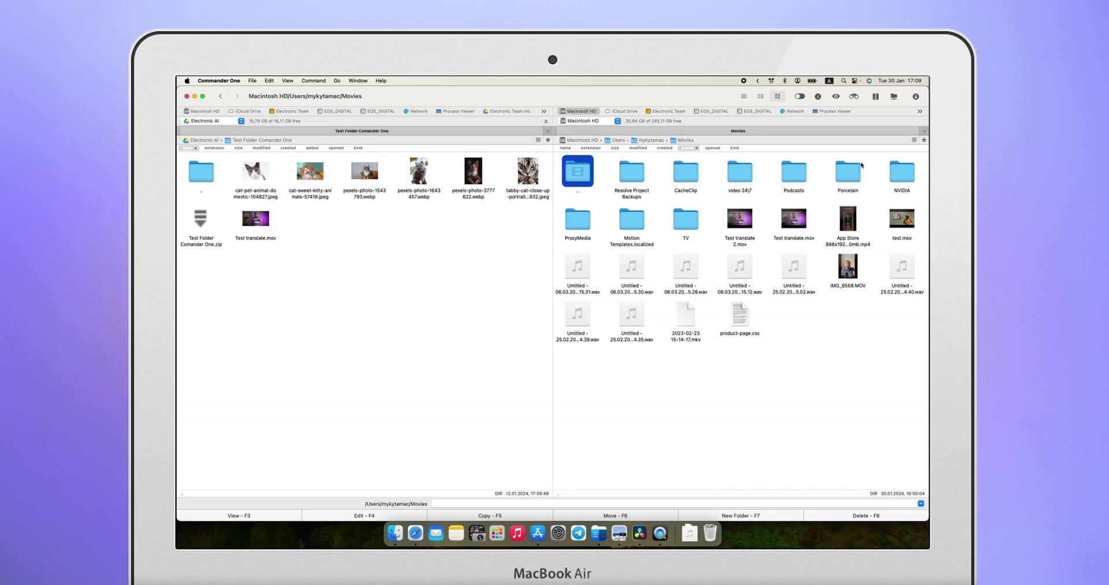
Step: Copy Test translate 2.mov from Movies into the Drive folder, then open and close Connections
drag(751, 237, 385, 255)
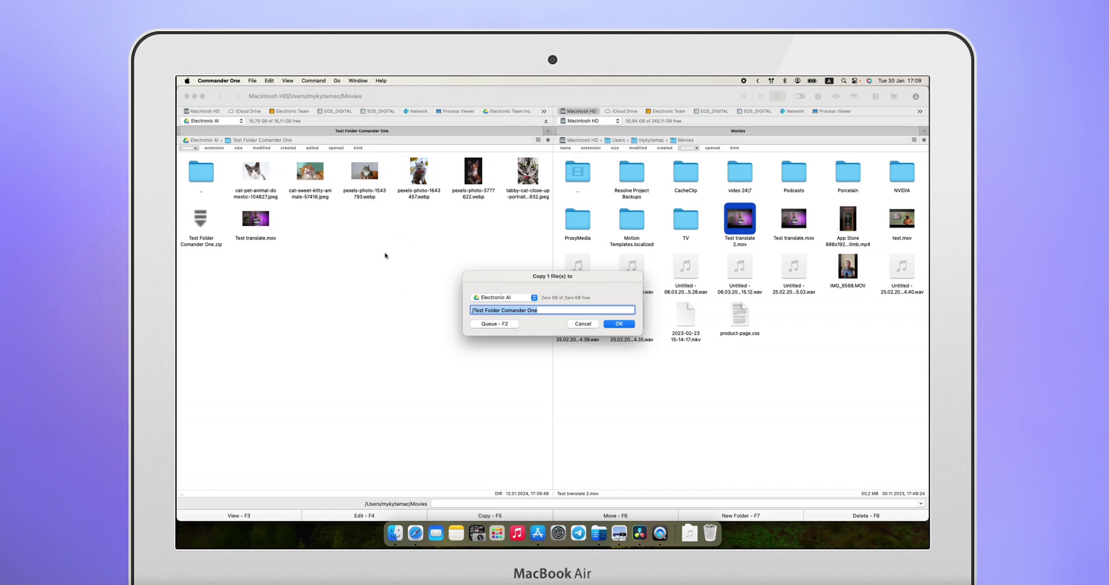
click(616, 326)
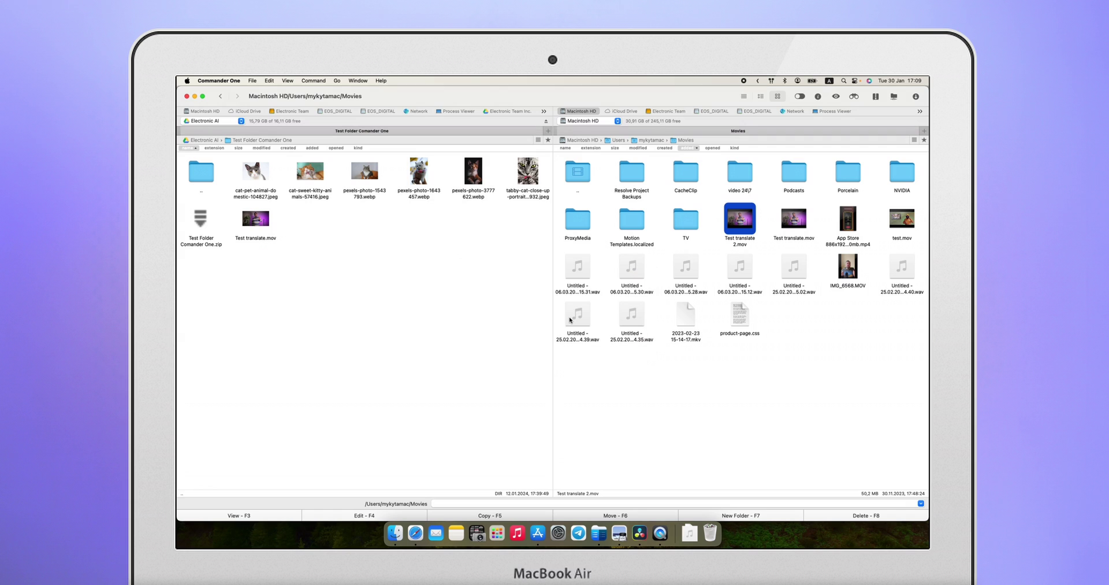
click(465, 306)
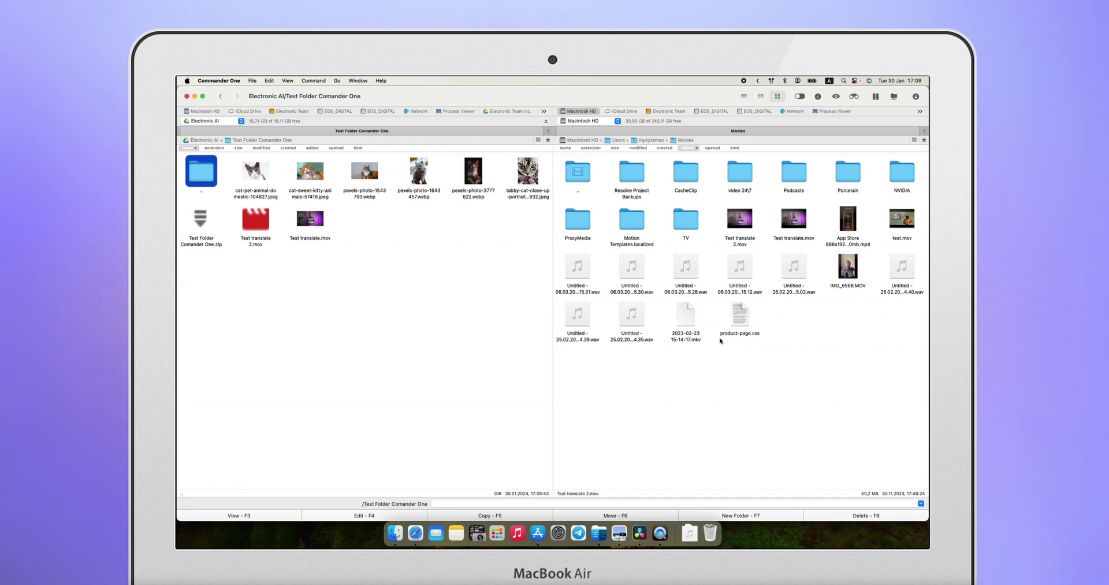
click(896, 95)
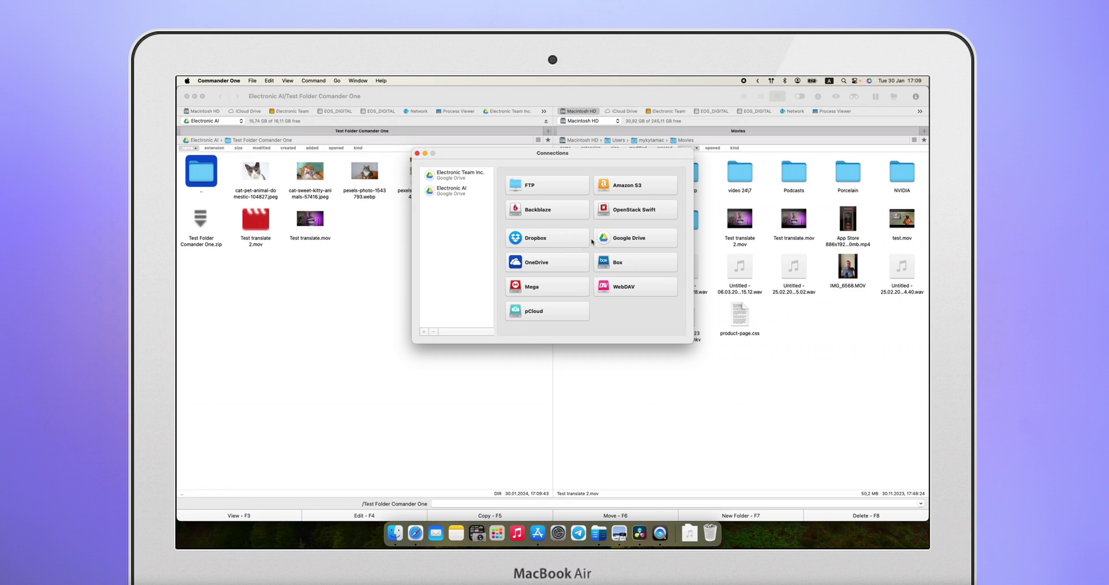
click(416, 154)
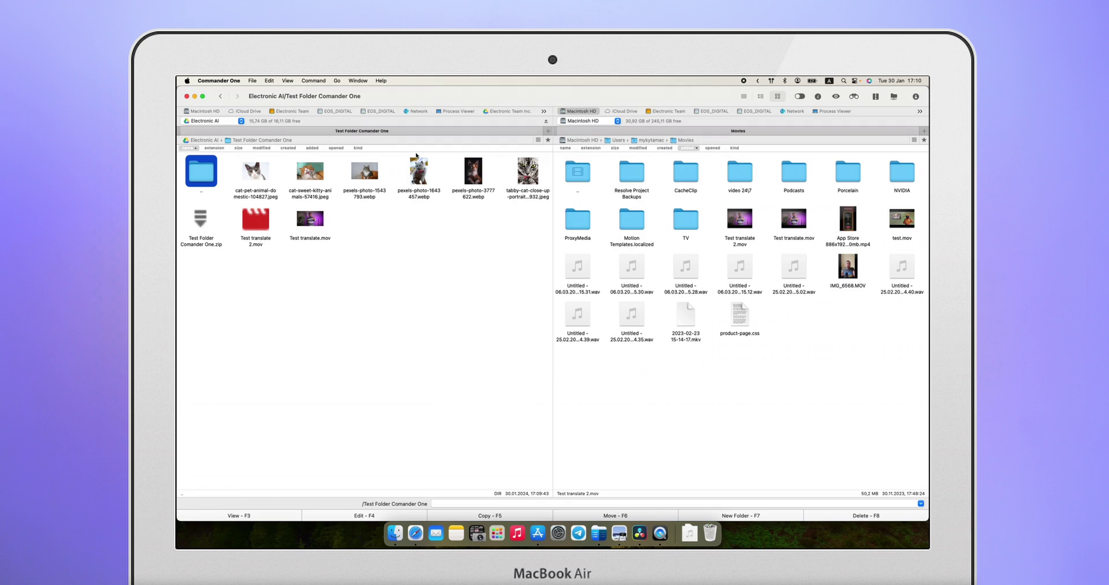
Step: Search for 'test translate' and go to Test translate 2.mov among the 2 results
click(855, 97)
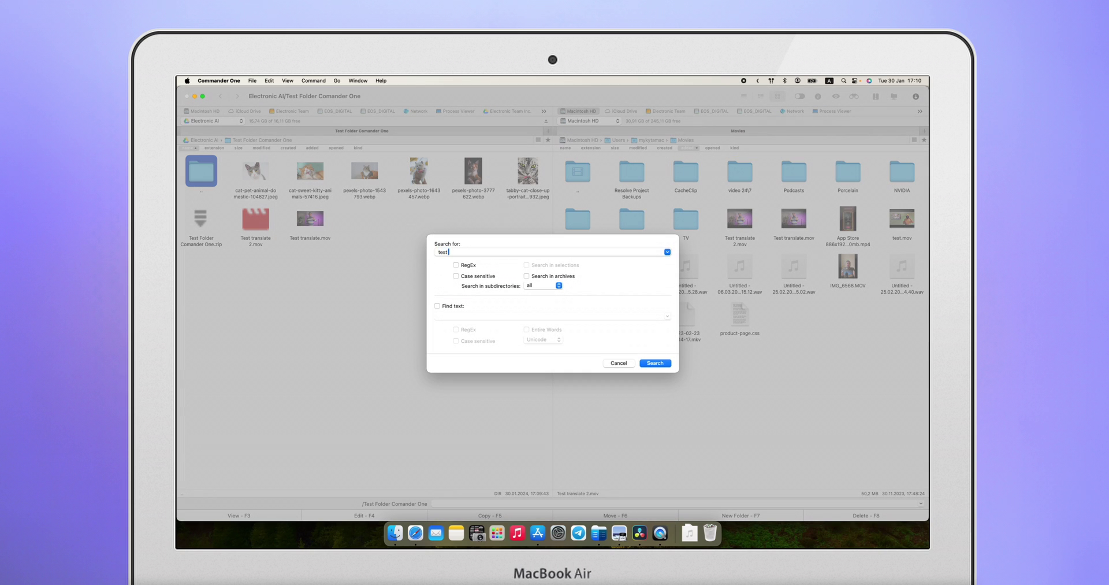
text(test translate)
key(Return)
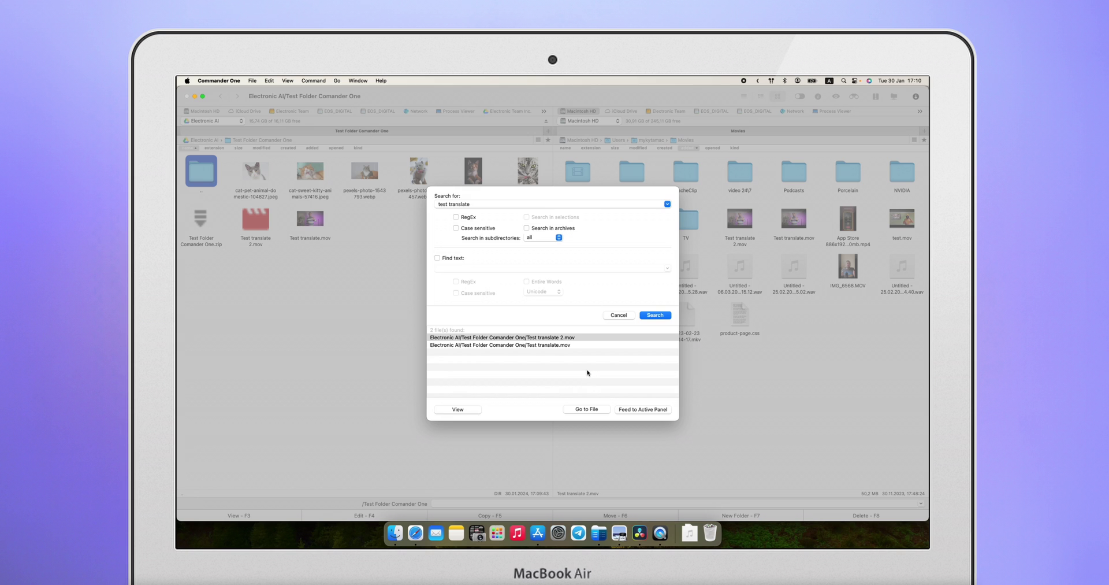
click(587, 409)
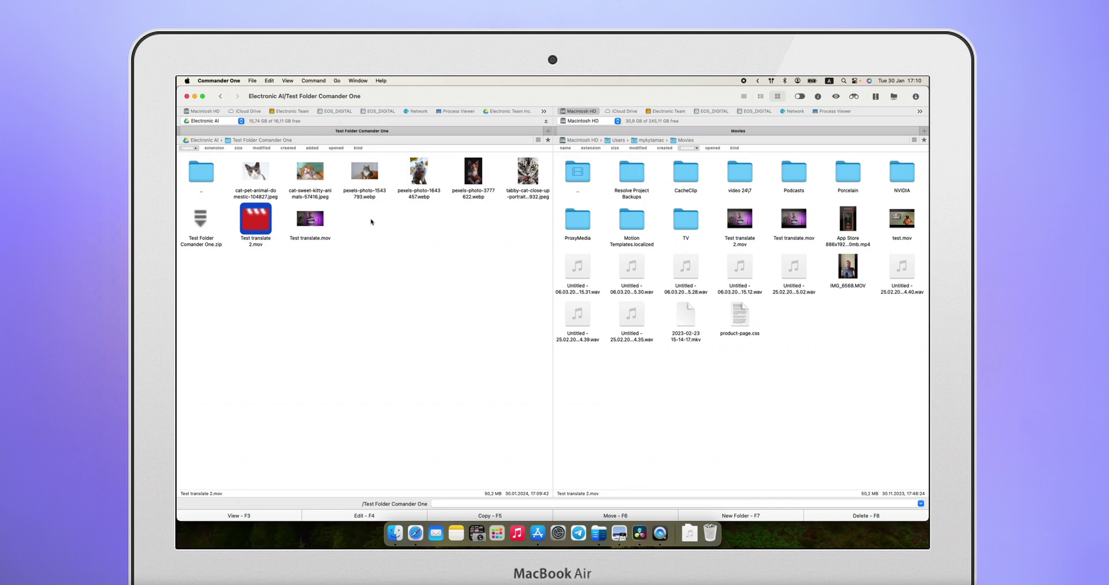
Step: Open Test Folder Comander One.zip and view cat-pet-animal-domestic-104827.jpeg with F3
click(199, 214)
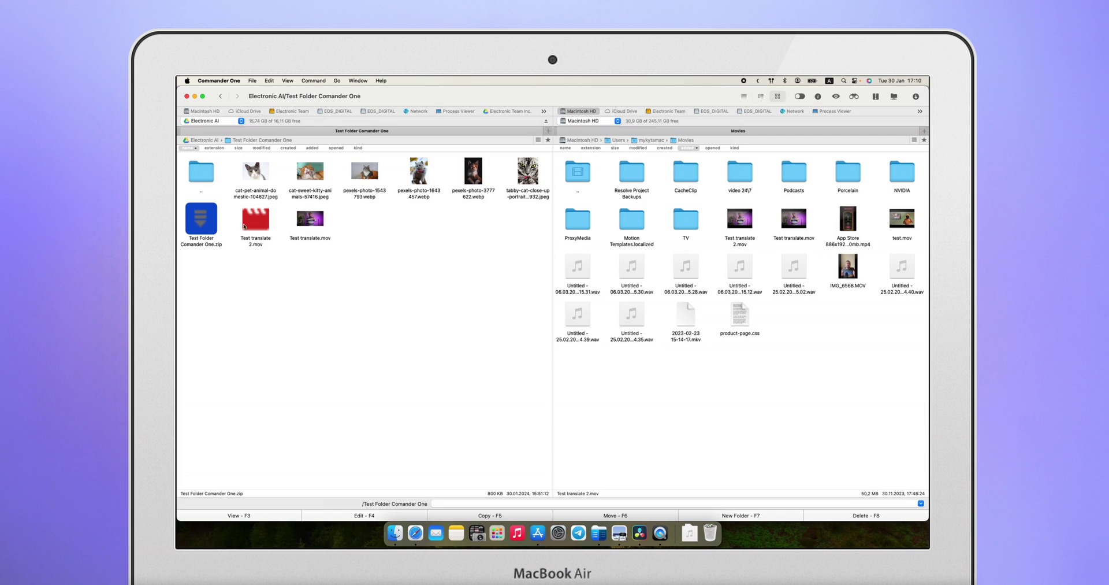
key(Return)
click(257, 181)
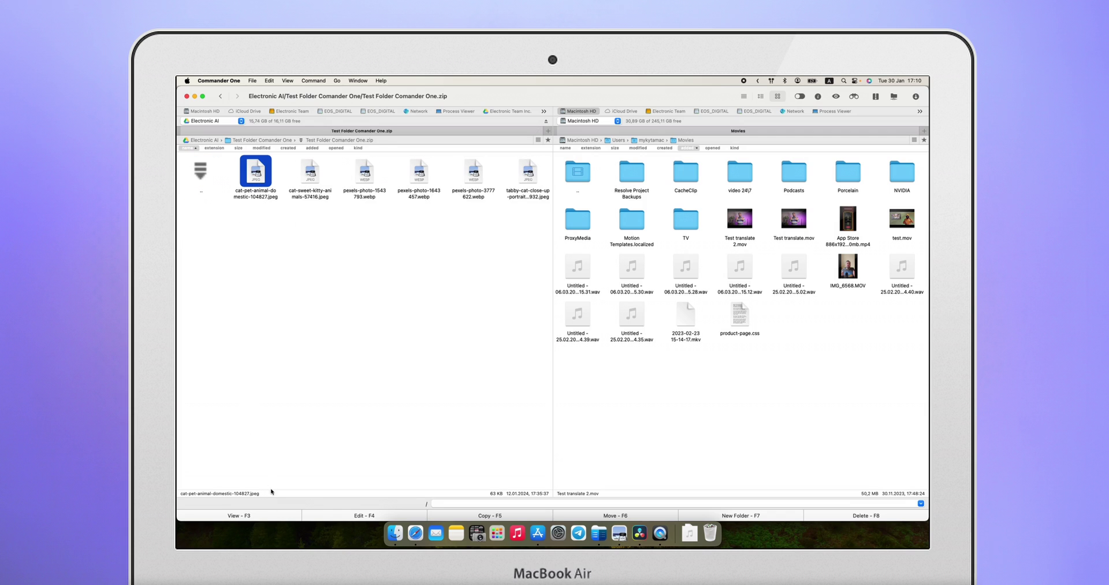
click(271, 515)
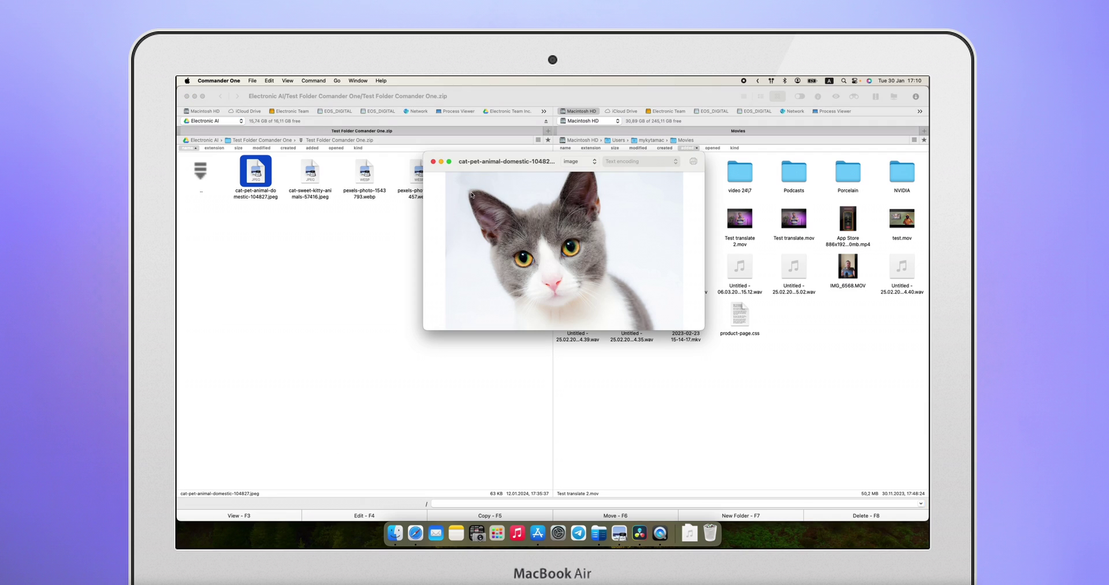
click(433, 166)
Step: Quick Look cat-sweet-kitty-animals-57416.jpeg and pexels-photo-1543793.webp, closing each preview
right_click(312, 171)
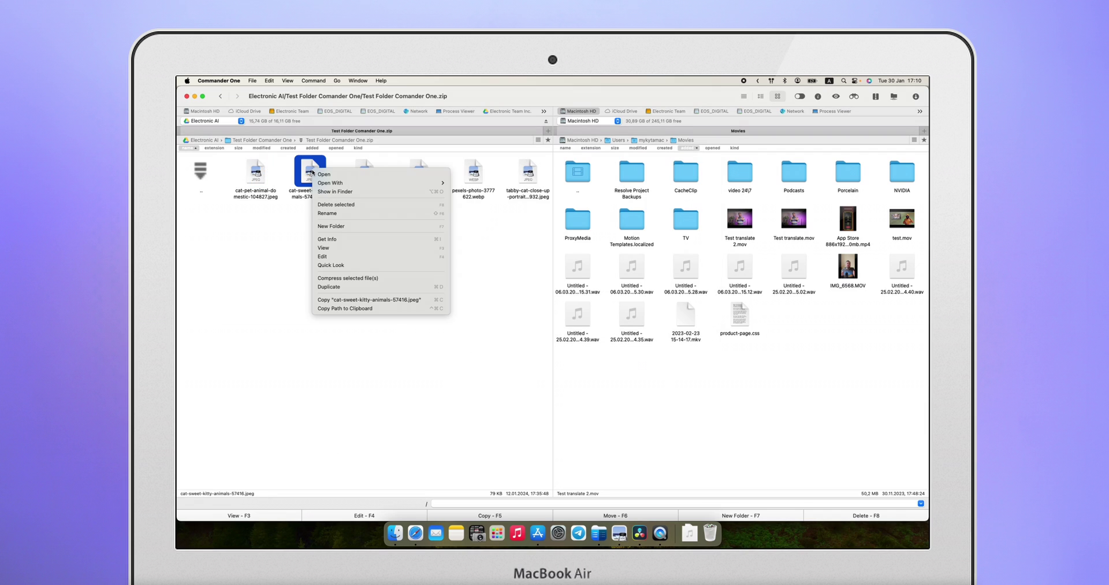
click(336, 265)
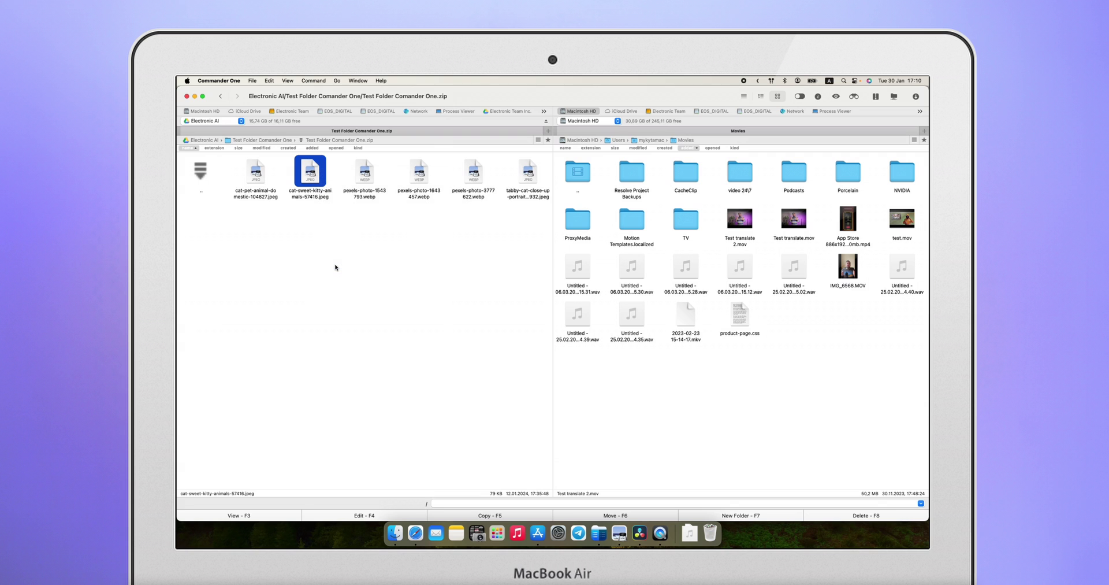
click(323, 145)
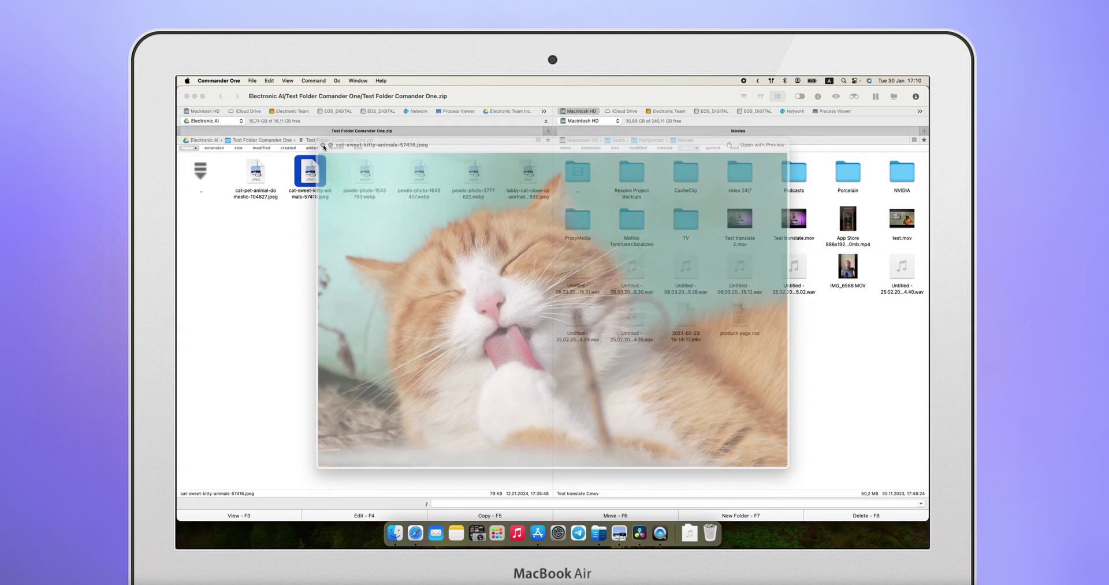
right_click(363, 172)
click(390, 269)
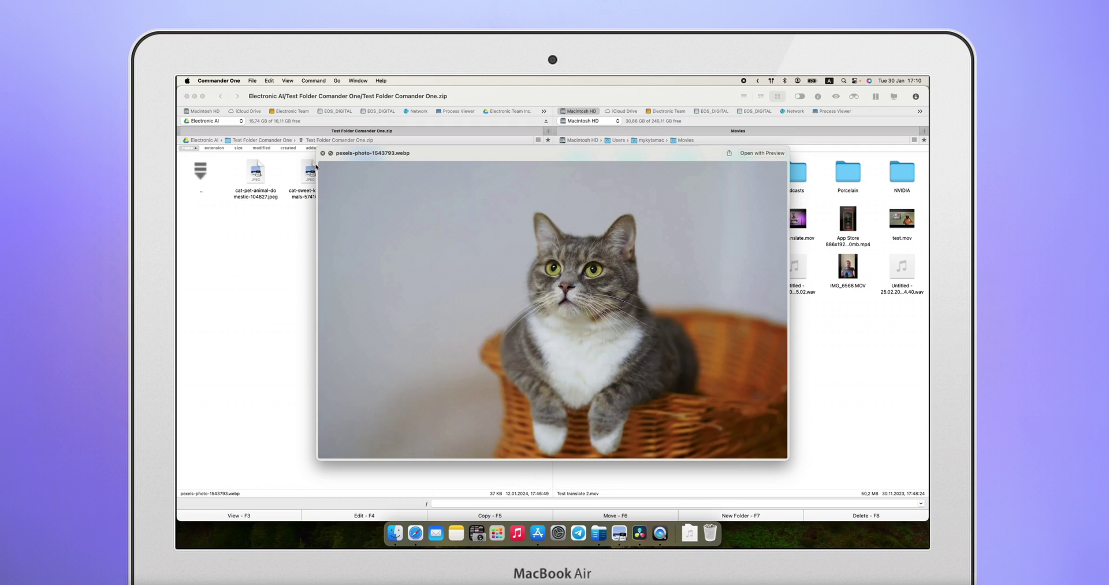
click(323, 153)
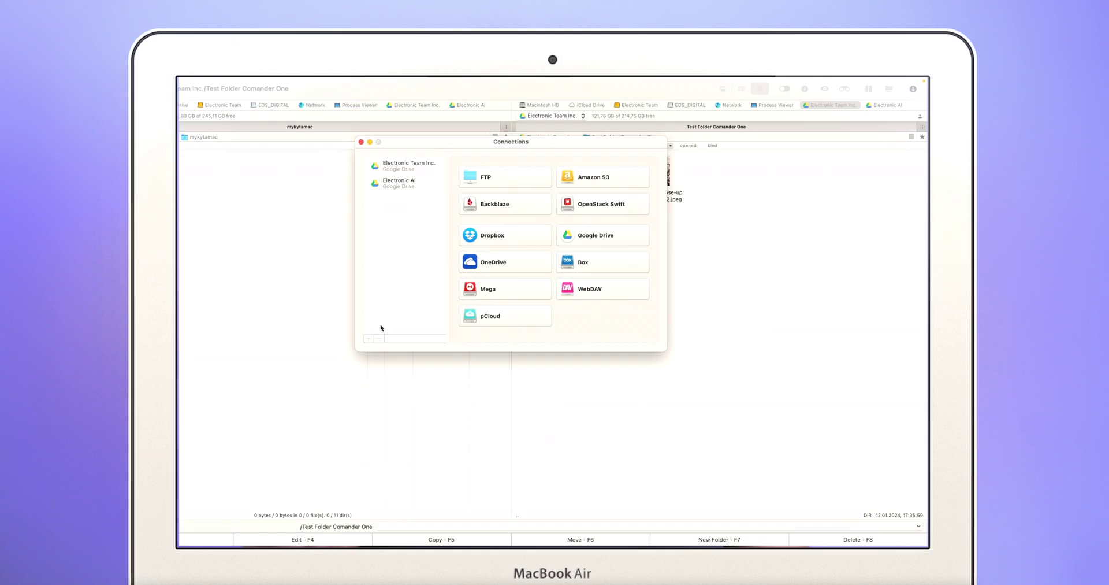
click(367, 342)
Step: Cancel trial Google Drive and OneDrive connections, then start connecting Google Drive again
click(580, 237)
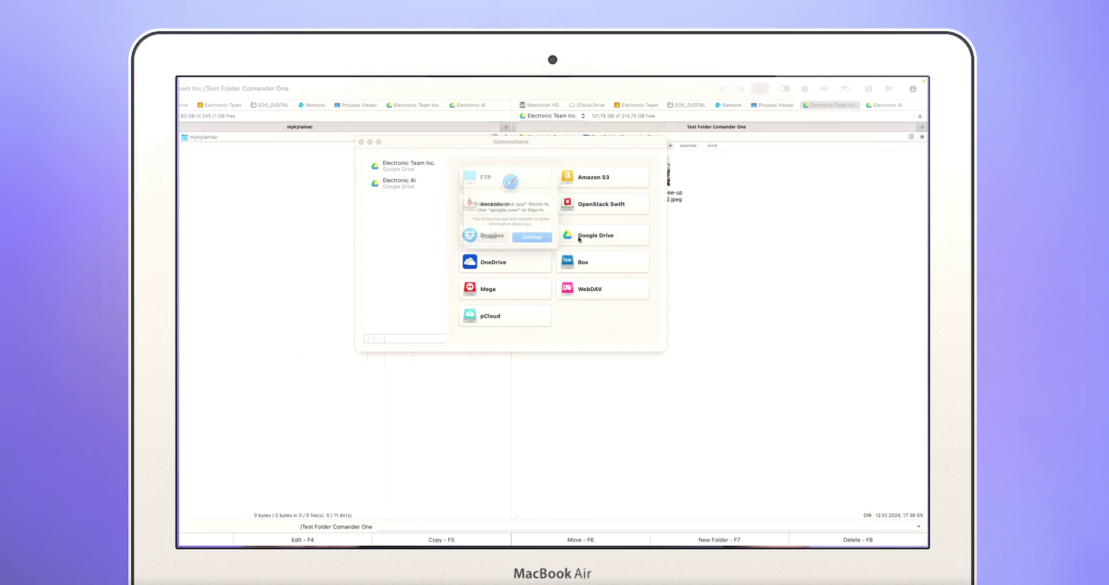
click(486, 246)
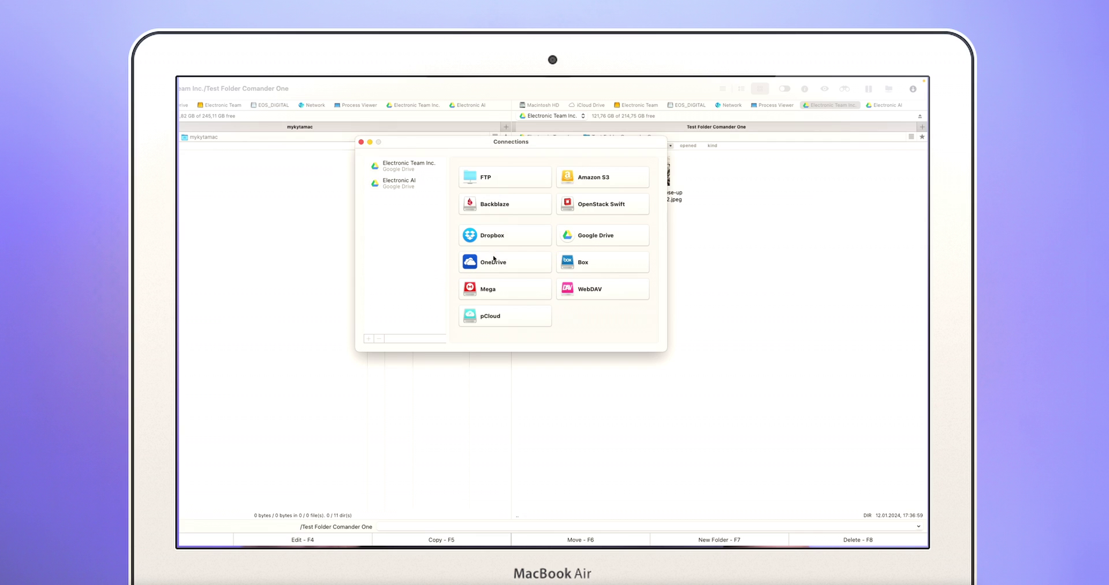
click(496, 263)
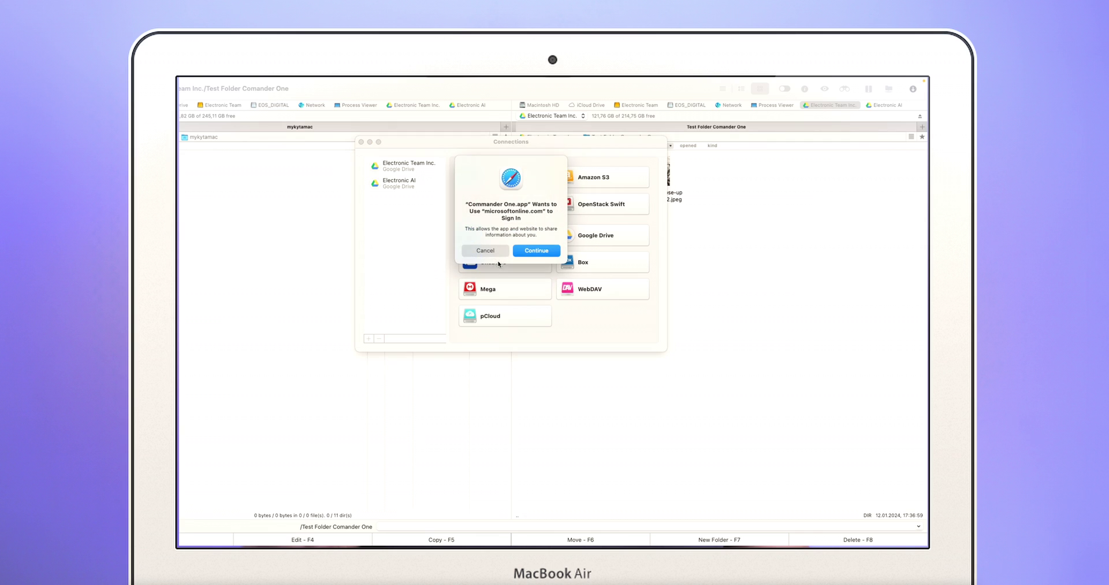
click(494, 252)
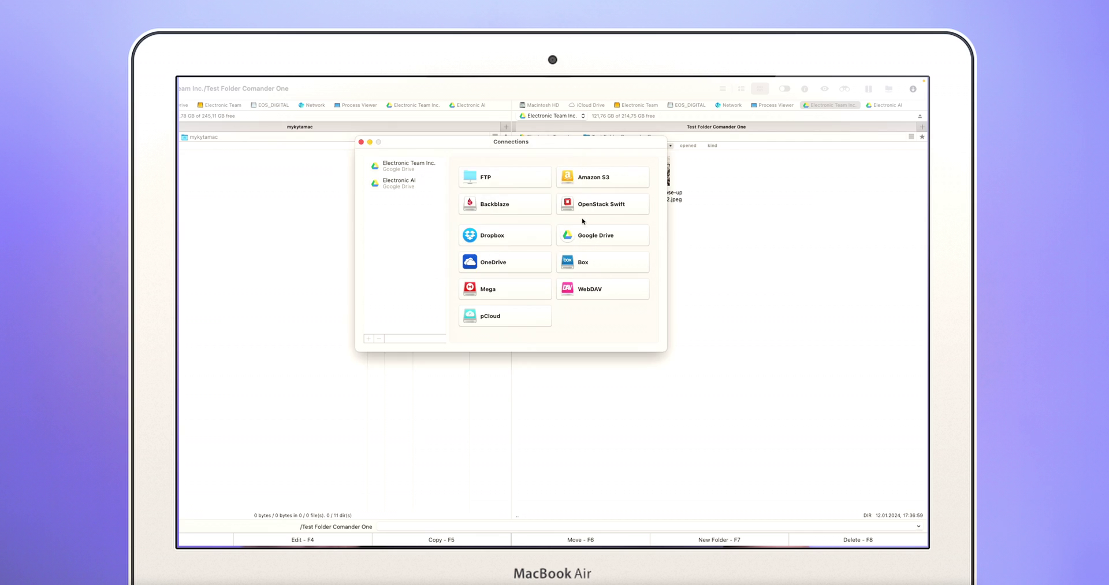
click(574, 236)
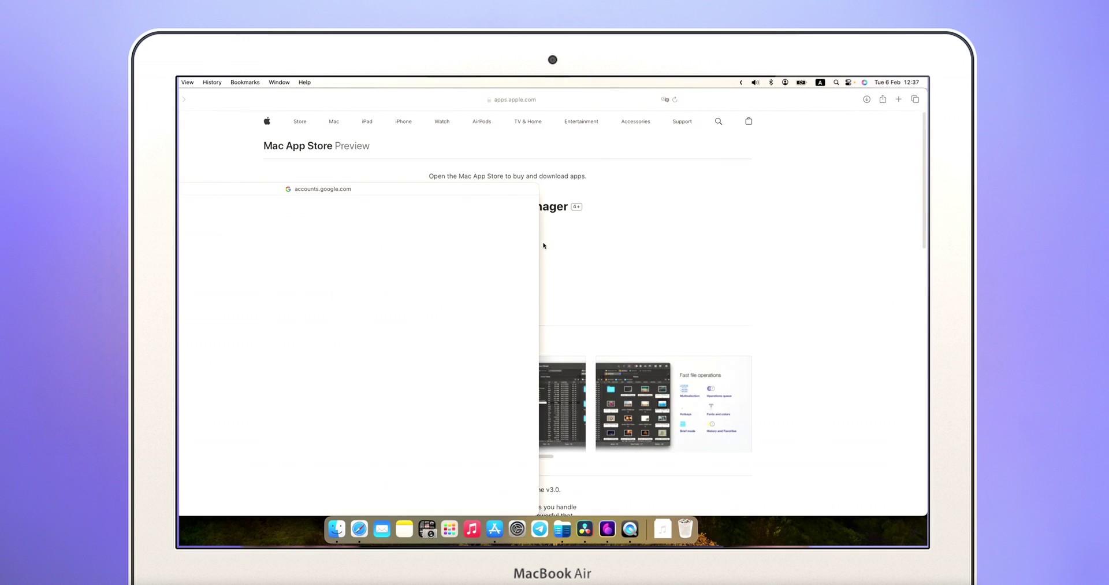